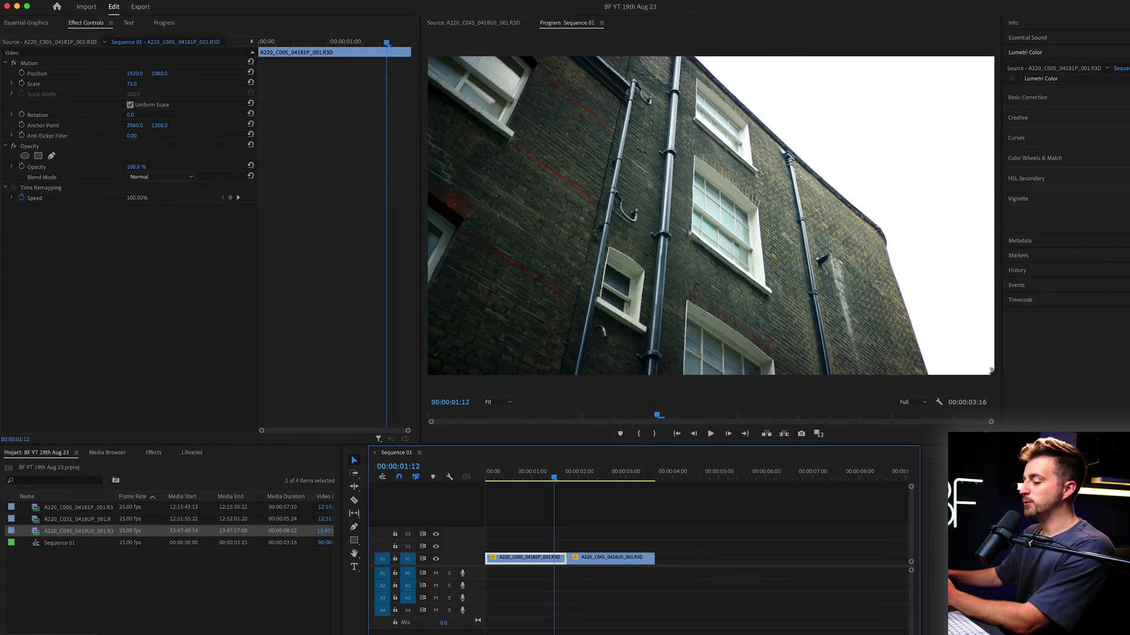
Play the sequence across the cut between the two clips to review the plain edit
left_click(607, 529)
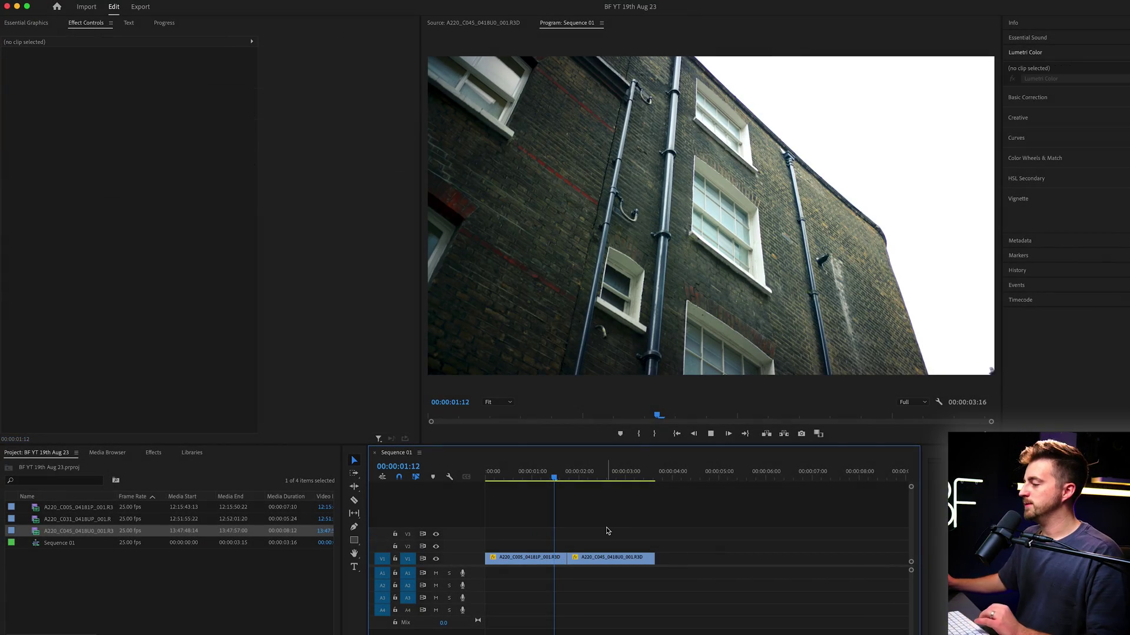
key("space")
left_click_drag(594, 478, 518, 479)
key("space")
key("space")
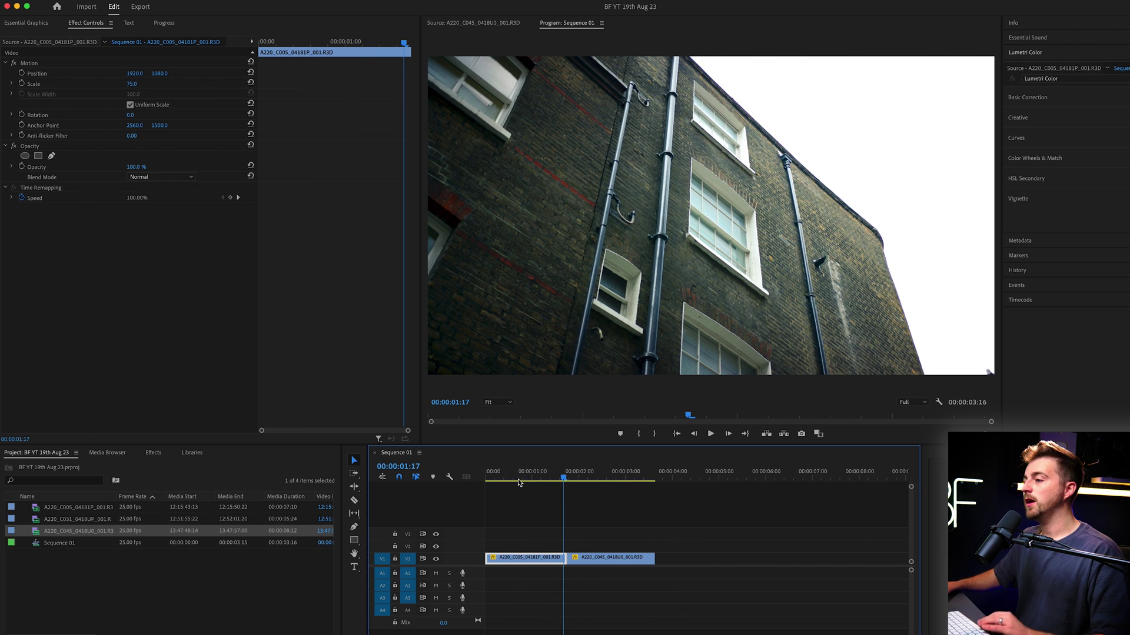
Find the Levels video effect by searching for "level" and apply it to both clips on V1
left_click_drag(628, 532, 514, 588)
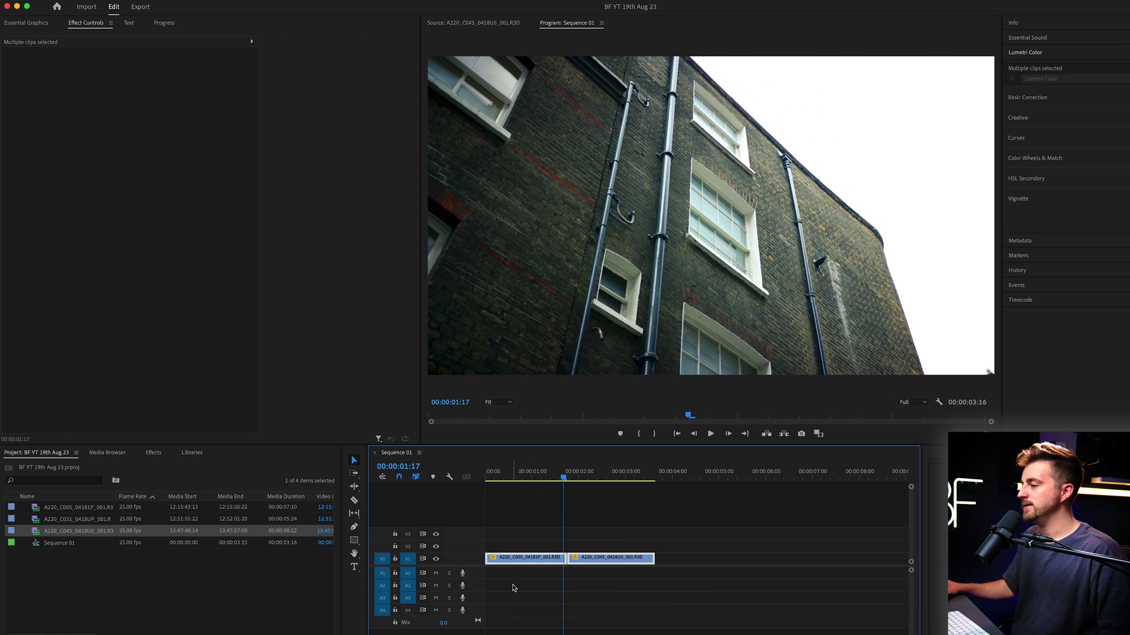
left_click(152, 453)
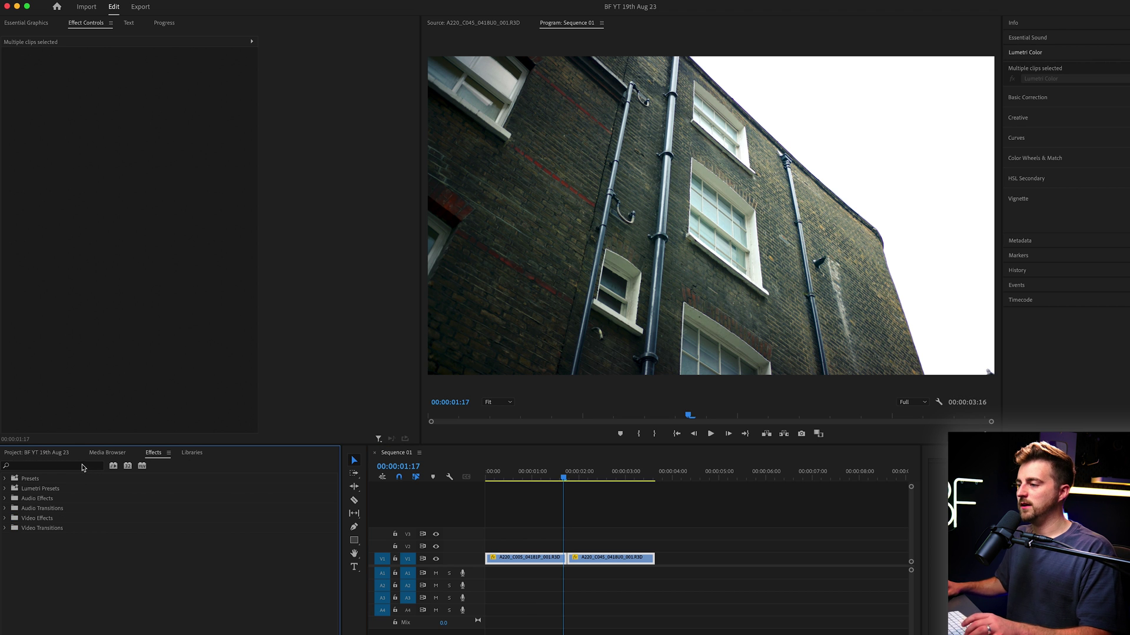
type("level")
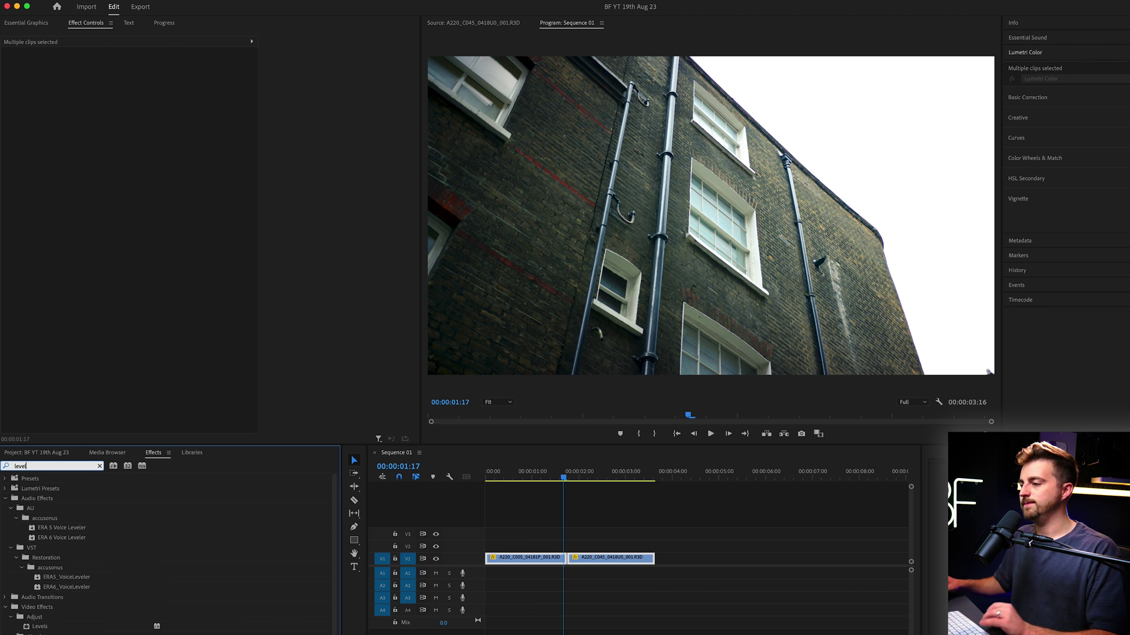
left_click(43, 628)
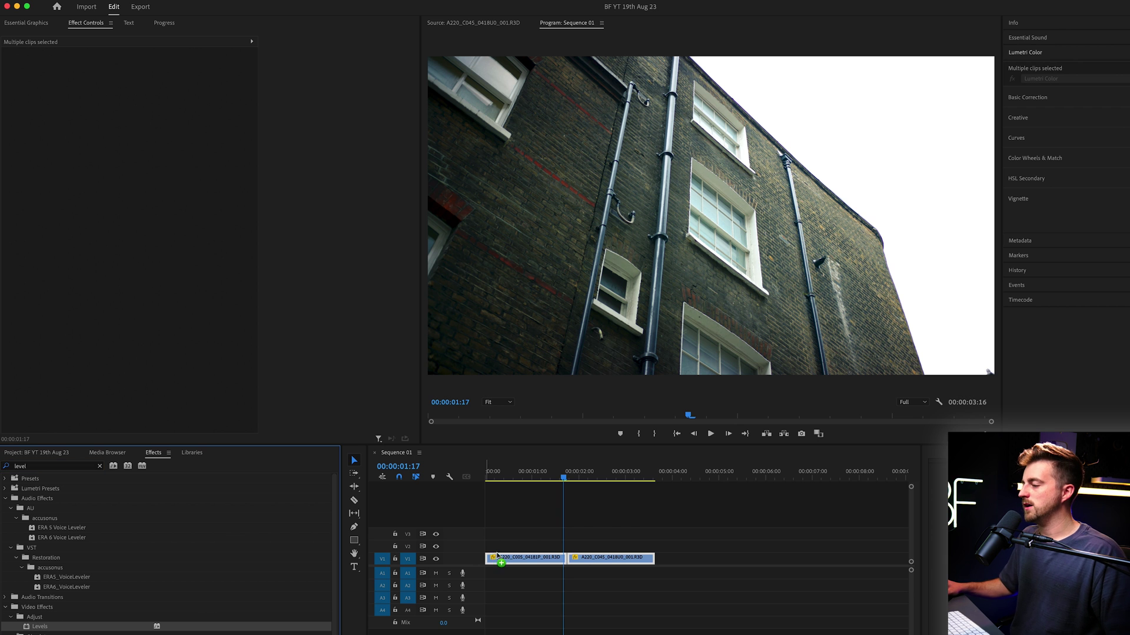
left_click_drag(533, 563, 536, 556)
left_click(536, 548)
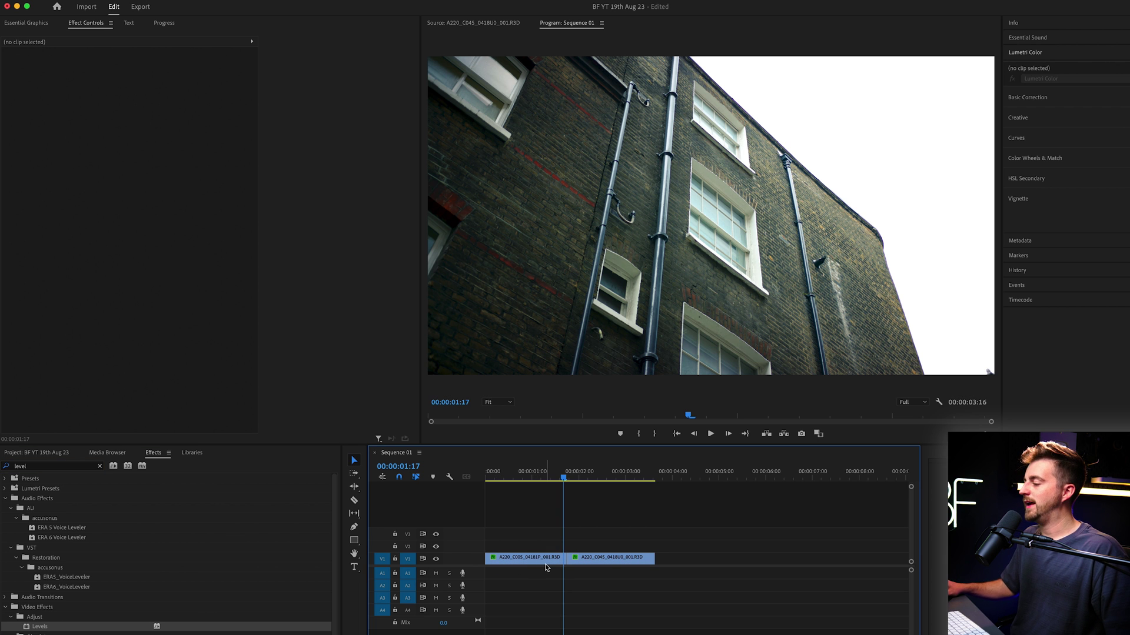
On the first clip's last frame, 00:00:01:18, keyframe the Levels (RGB) White Input Level at 62
left_click(546, 565)
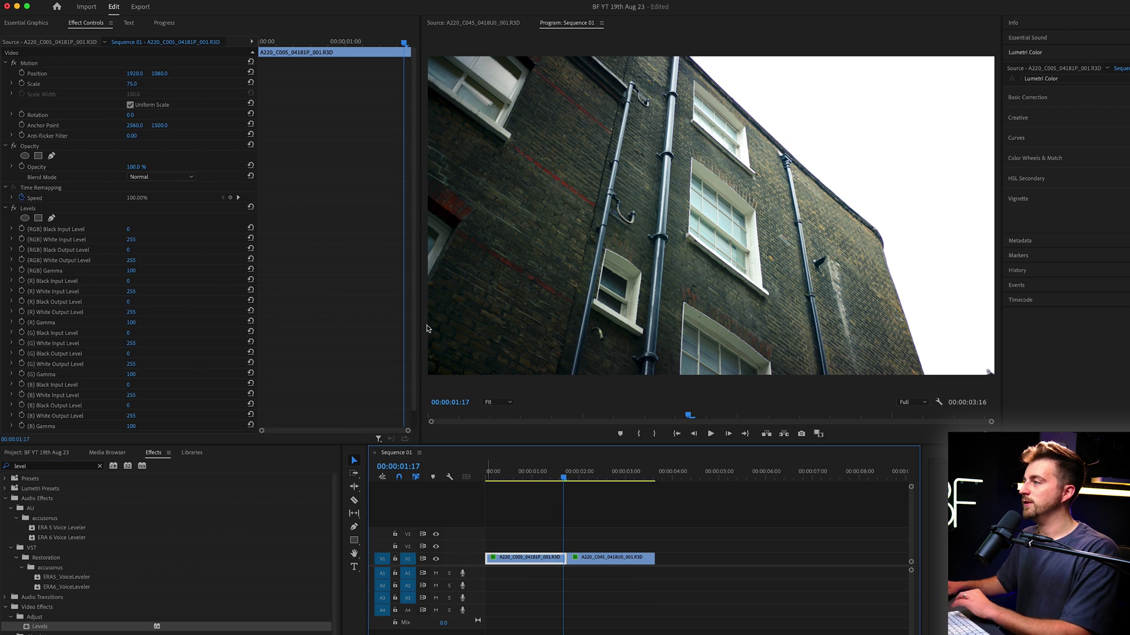
left_click_drag(392, 44, 421, 43)
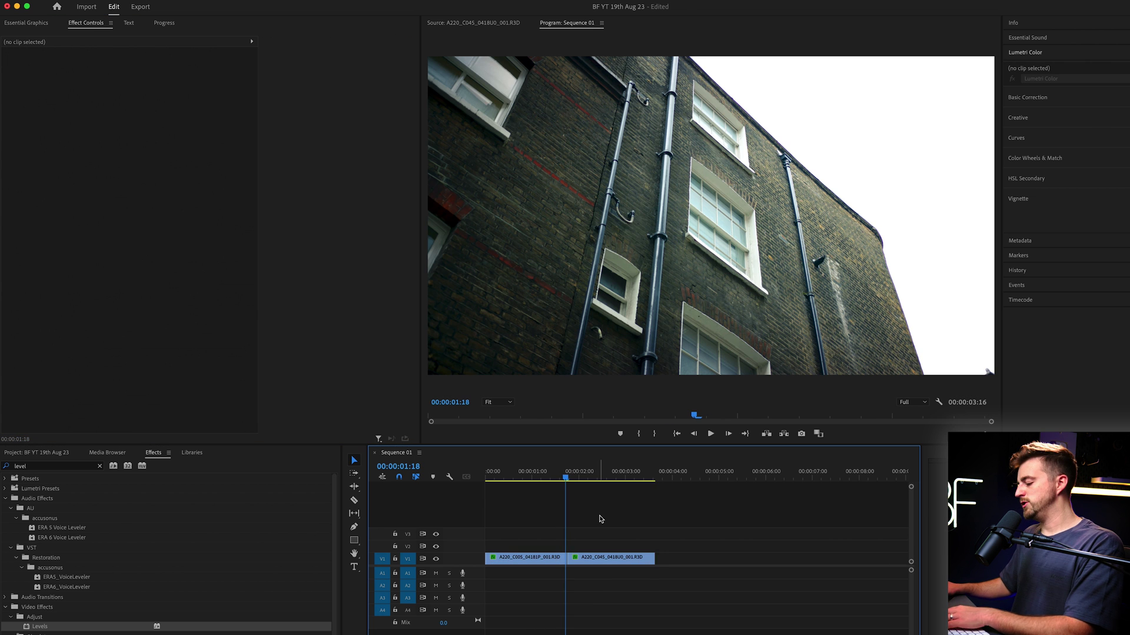
key("equal")
key("equal")
key("equal")
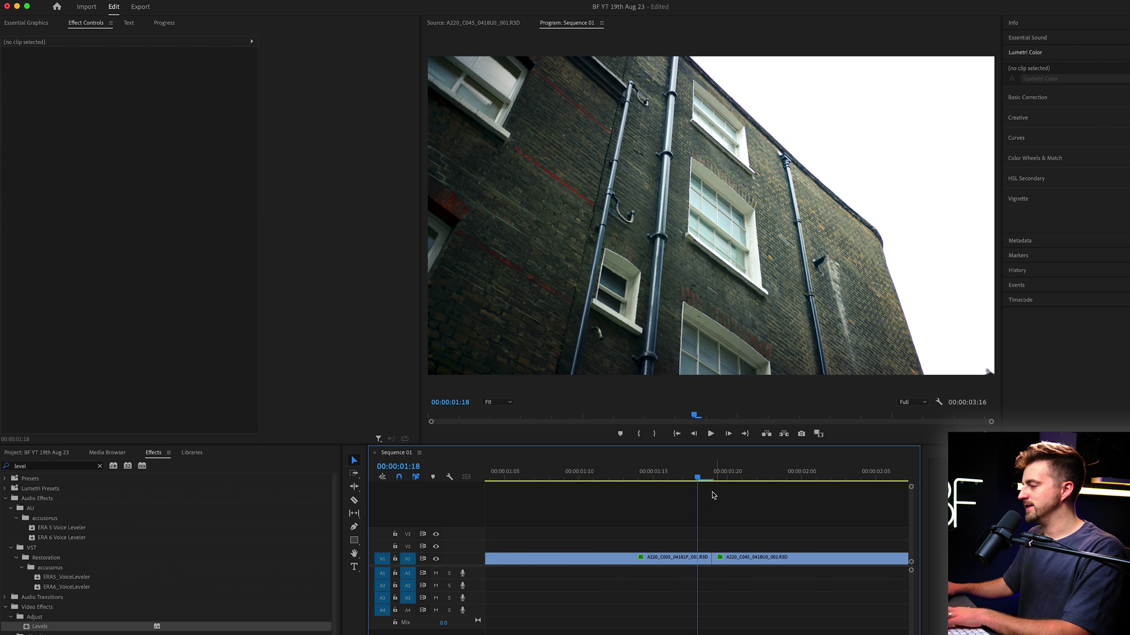
left_click(712, 481)
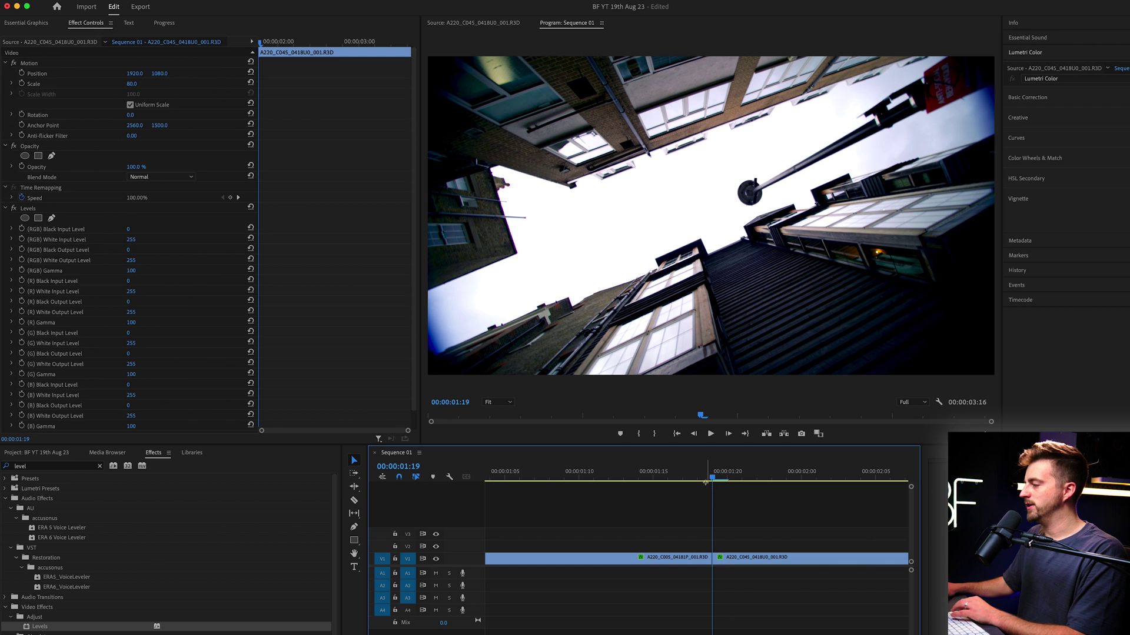
left_click(703, 479)
left_click(688, 556)
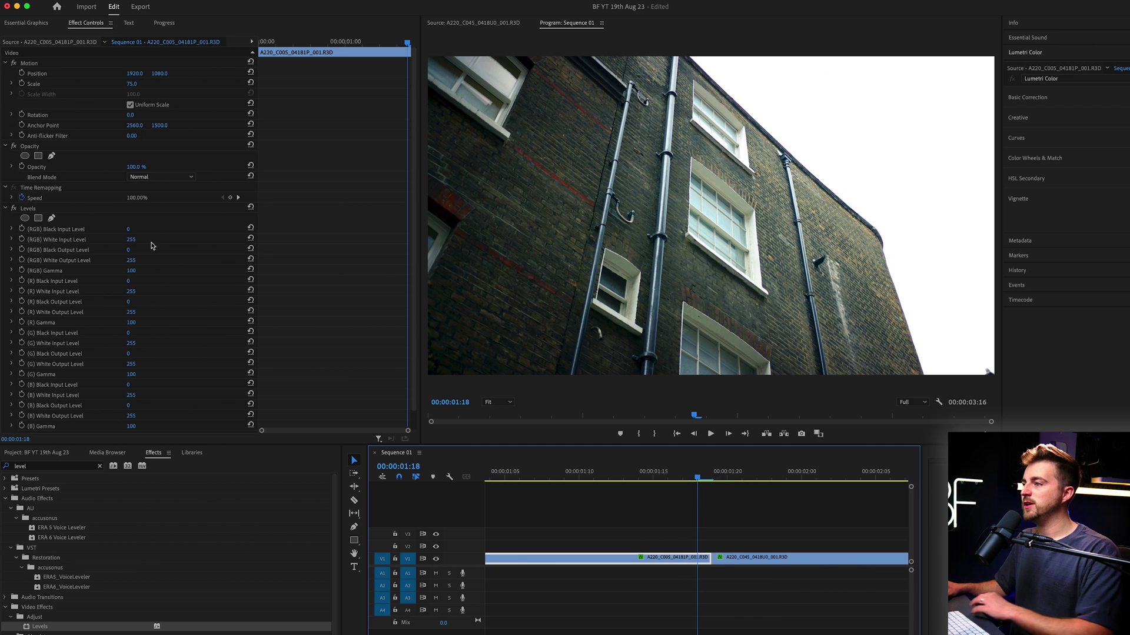
left_click(105, 242)
left_click_drag(131, 240, 19, 239)
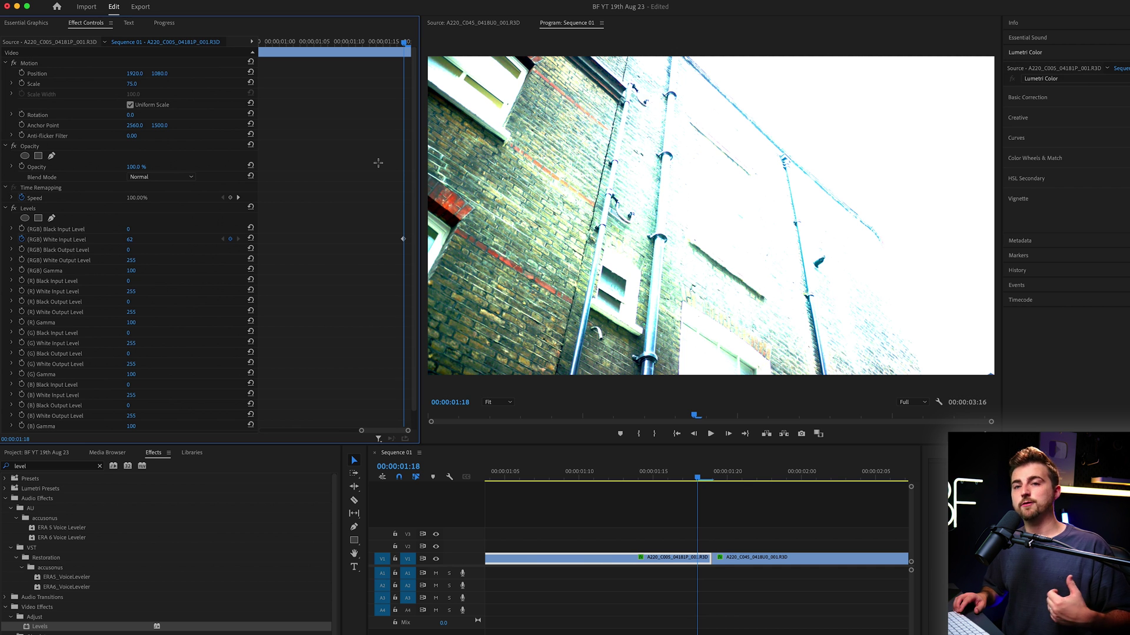
Add an (RGB) White Input Level keyframe of 165 on the first clip at 00:00:01:15
key("Left")
key("Left")
key("Left")
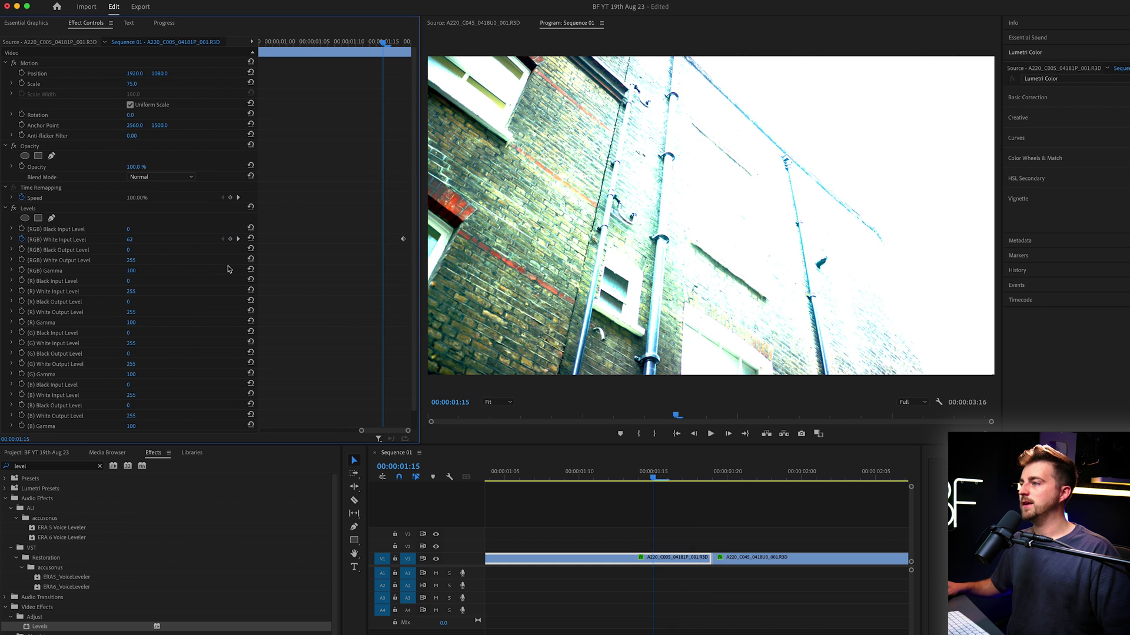
left_click_drag(132, 249, 184, 249)
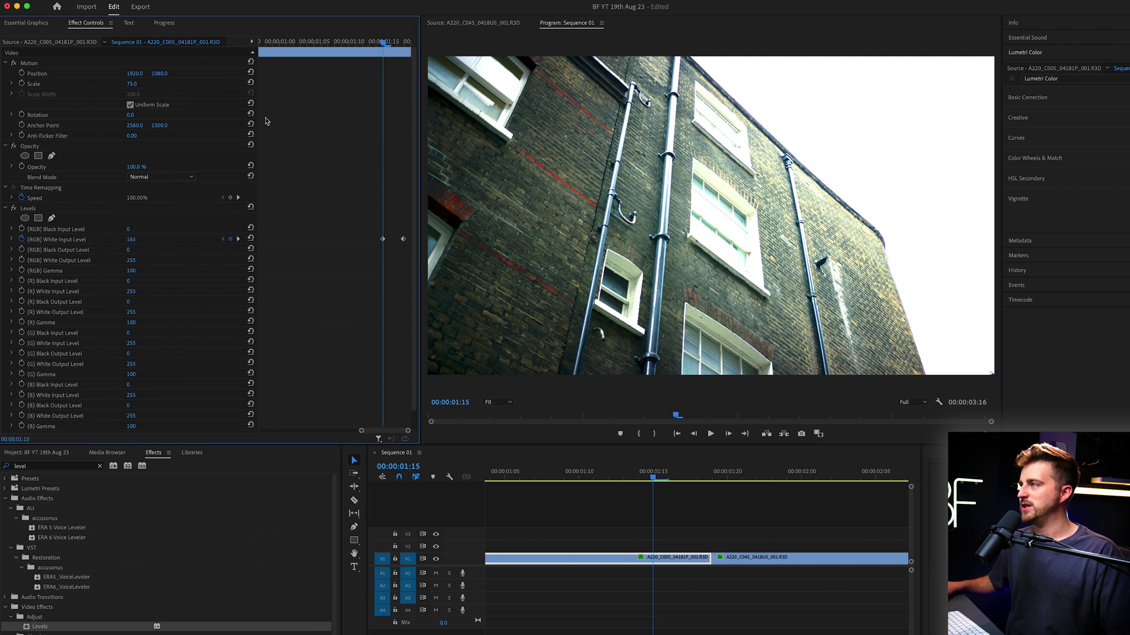
Add an (RGB) White Input Level keyframe of 255 at 00:00:01:03 on the first clip and play the ramp
left_click(372, 43)
left_click_drag(371, 42, 304, 46)
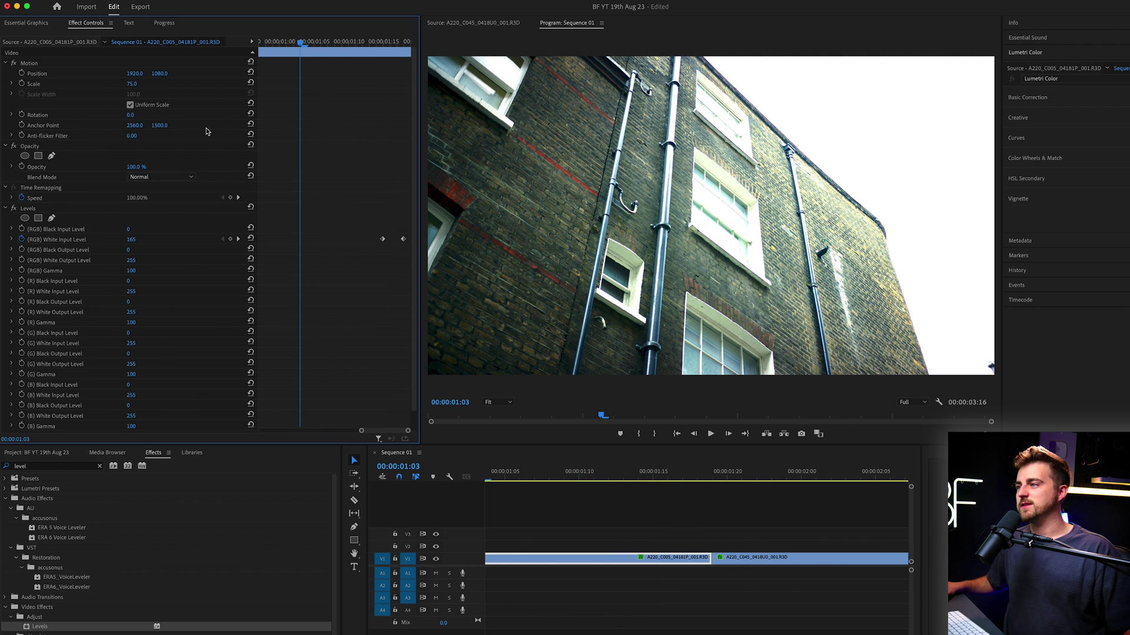
left_click_drag(148, 240, 201, 239)
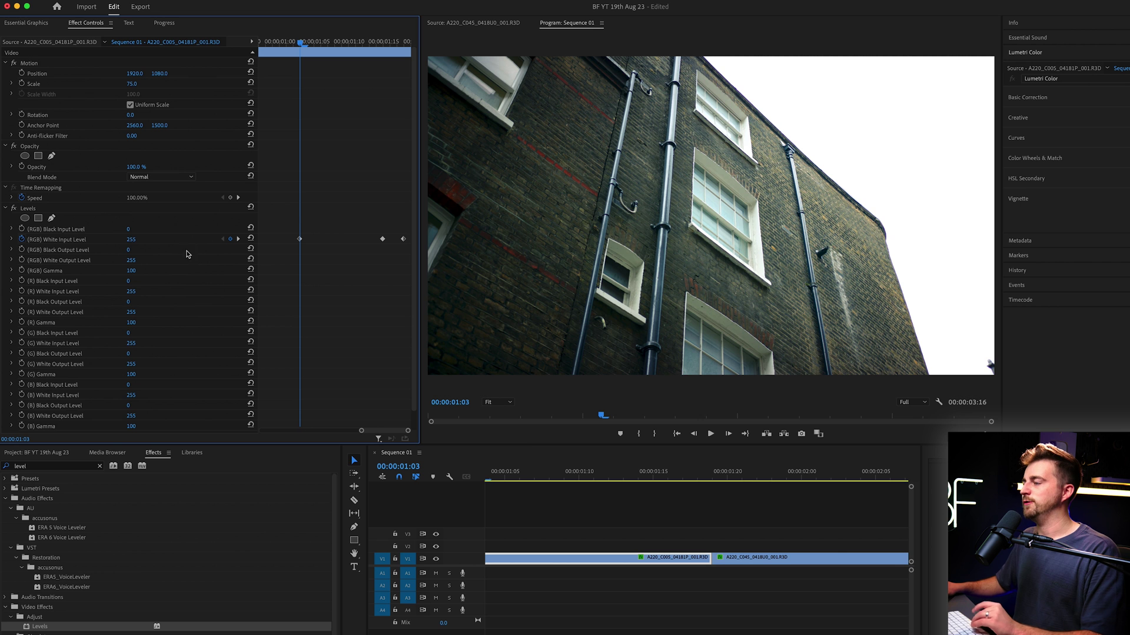
key("space")
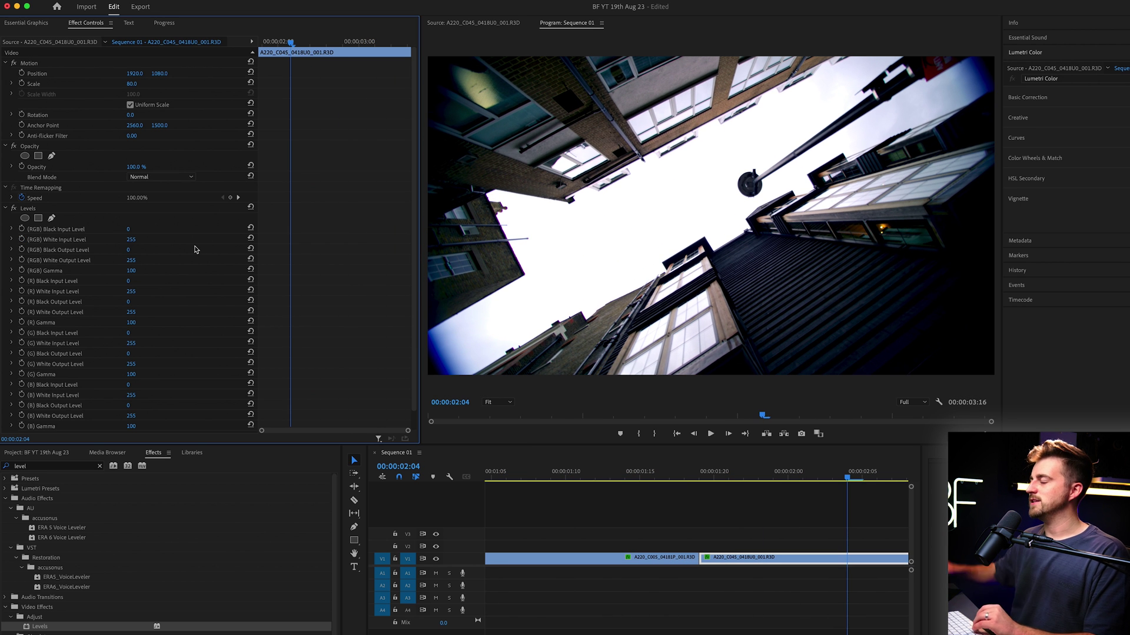
On the second clip's first frame, 00:00:01:19, keyframe the Levels (RGB) White Input Level at 48
left_click(659, 519)
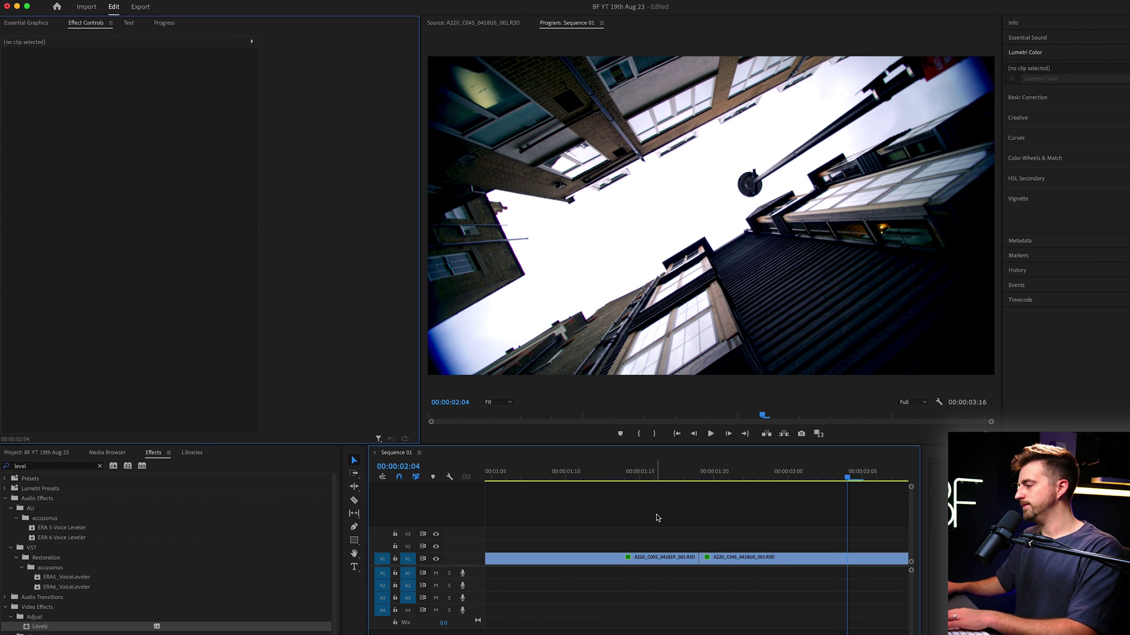
left_click(760, 561)
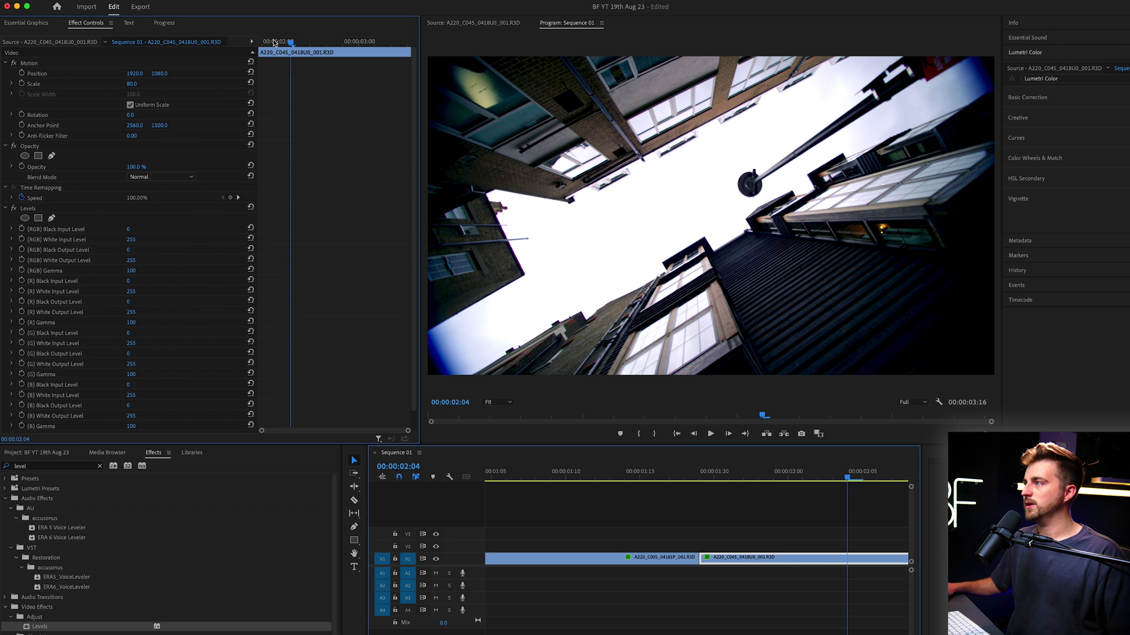
left_click_drag(274, 42, 226, 50)
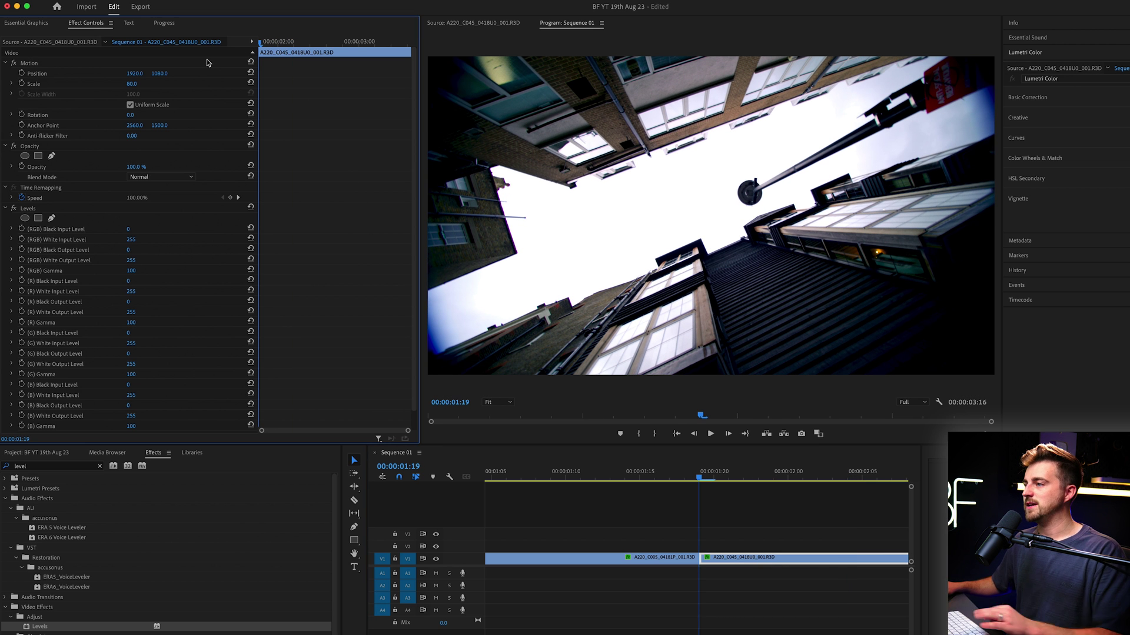
left_click_drag(133, 241, 14, 241)
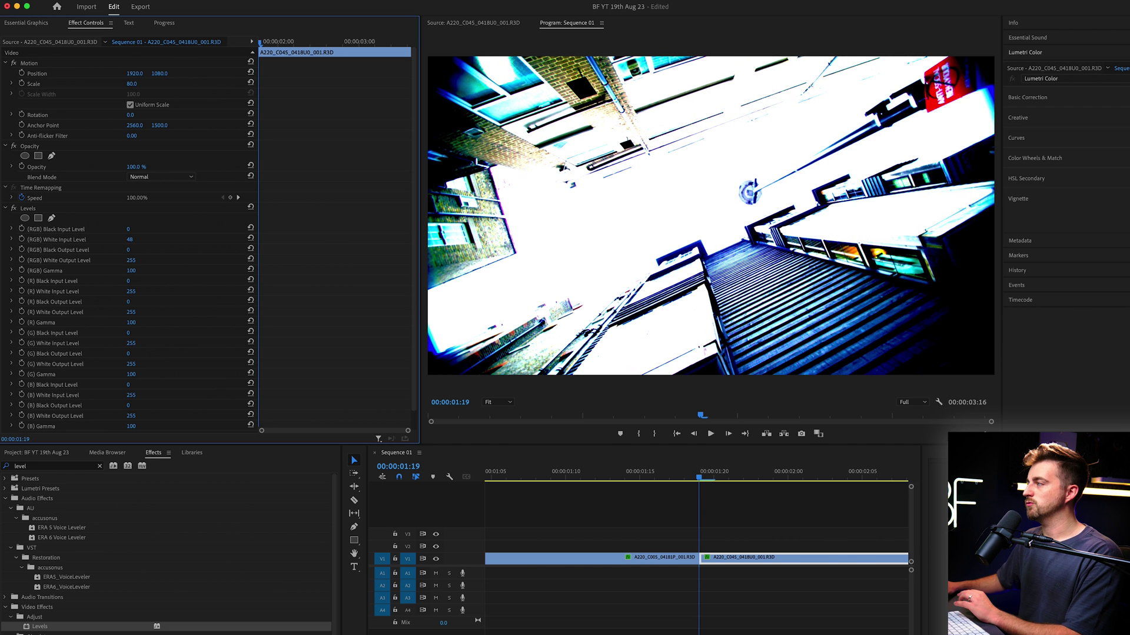
left_click(22, 240)
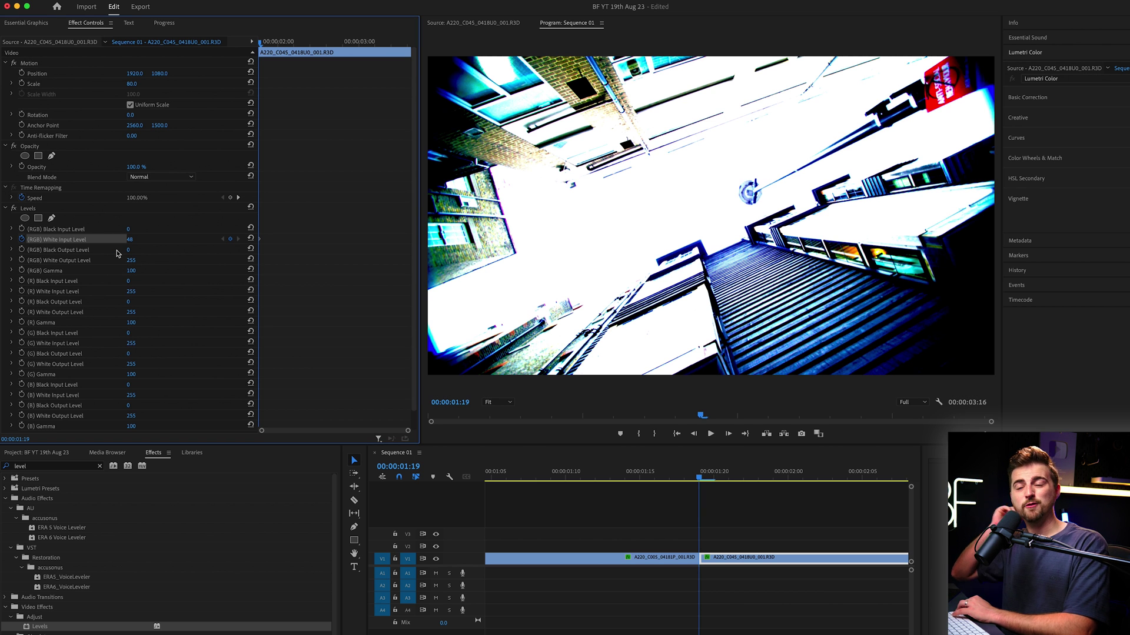
Seven frames into the second clip, add an (RGB) White Input Level keyframe of 255
key("Right")
key("Right")
key("Right")
key("Right")
key("Right")
key("Right")
key("Right")
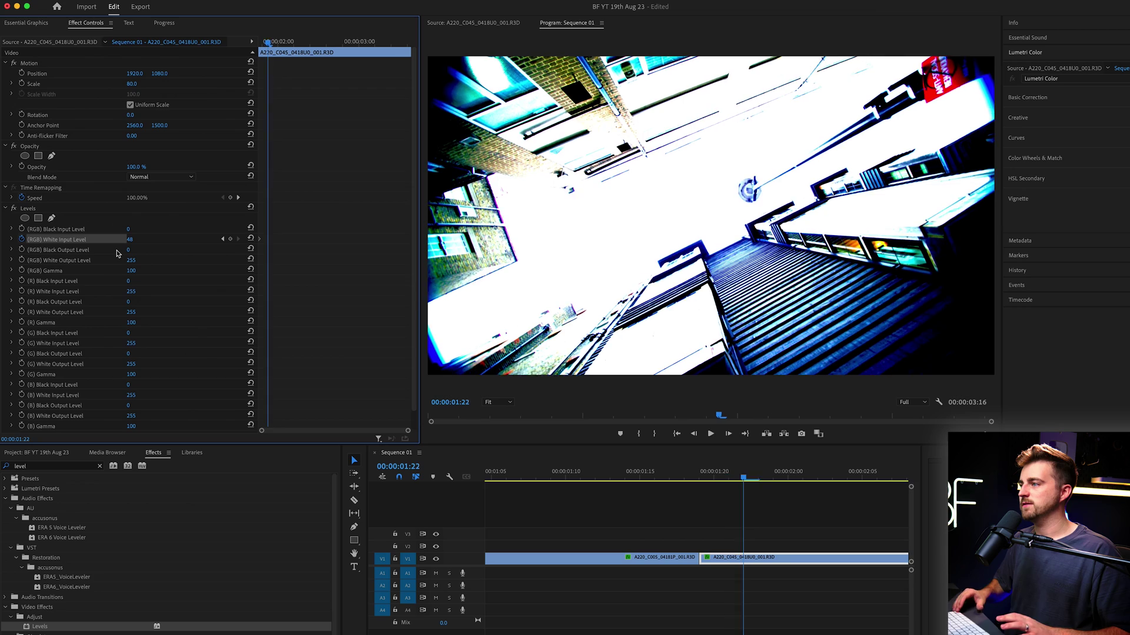
left_click_drag(129, 240, 140, 239)
Play the sequence across the cut from 00:00:01:11 to review the exposure flash transition
left_click_drag(761, 475, 582, 480)
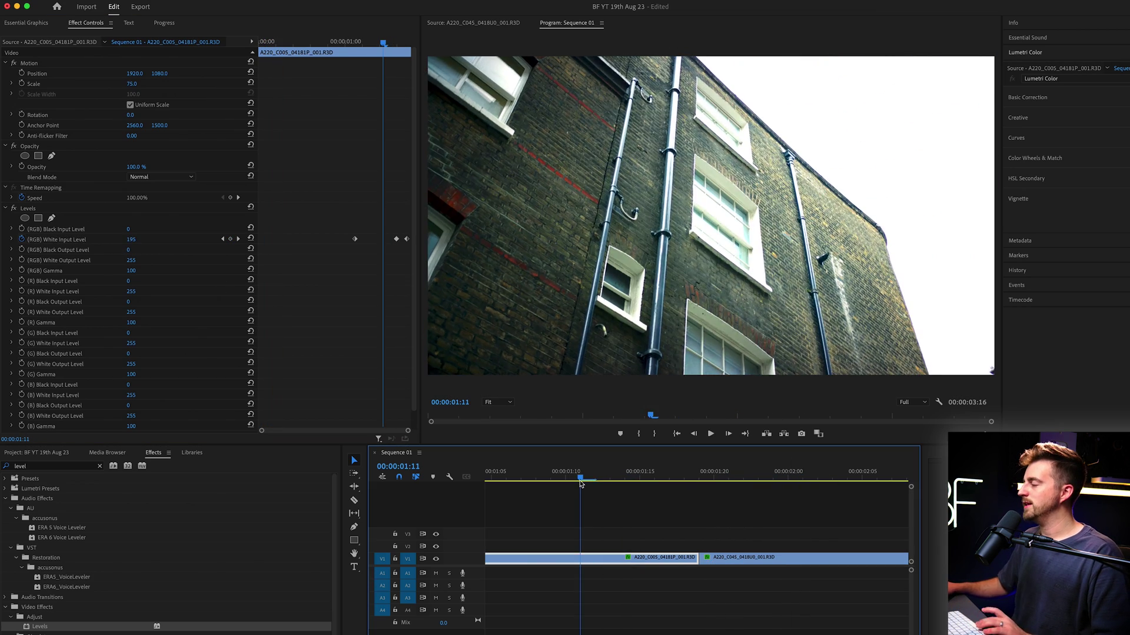
key("space")
key("minus")
key("minus")
key("minus")
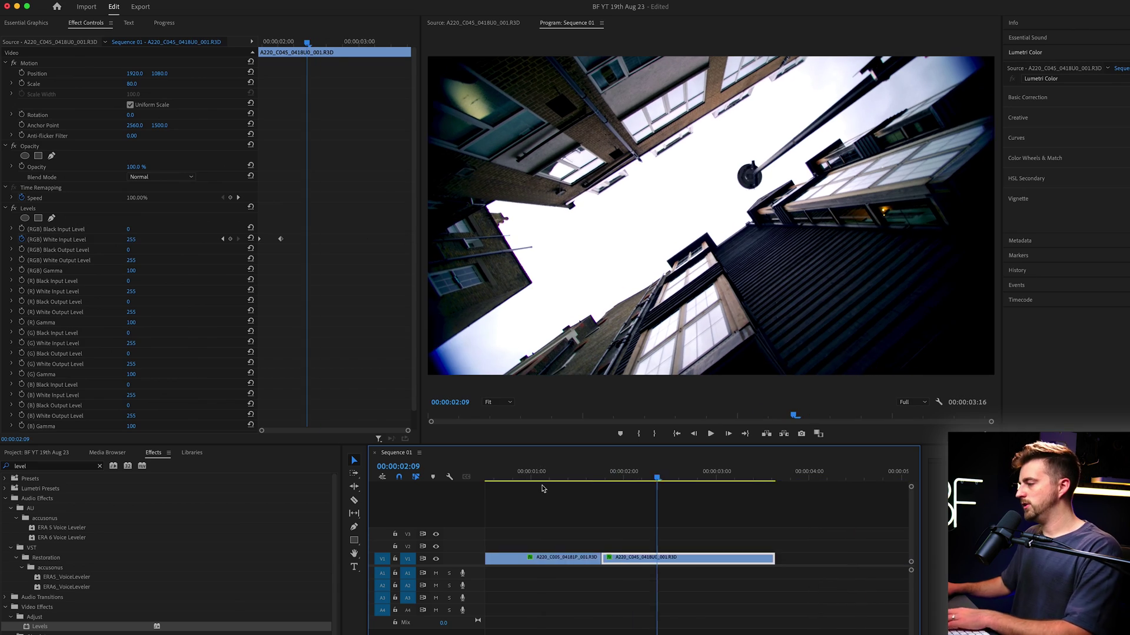
left_click(529, 477)
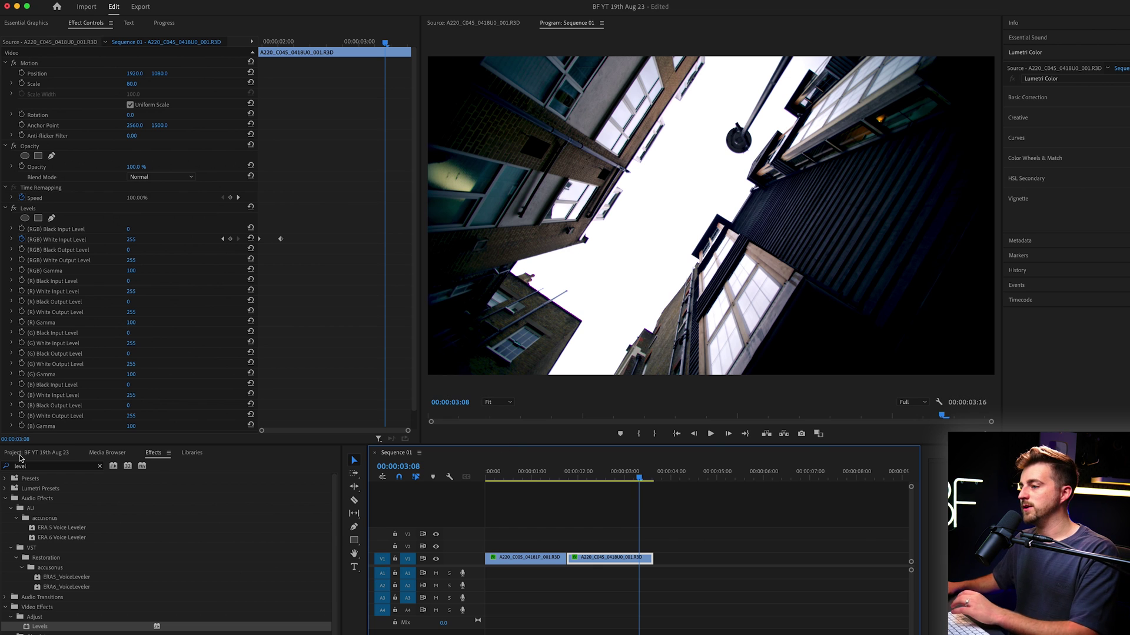
Create an adjustment layer with the default settings and place it on V2 above both clips, starting at 00:00
left_click(20, 453)
left_click(309, 631)
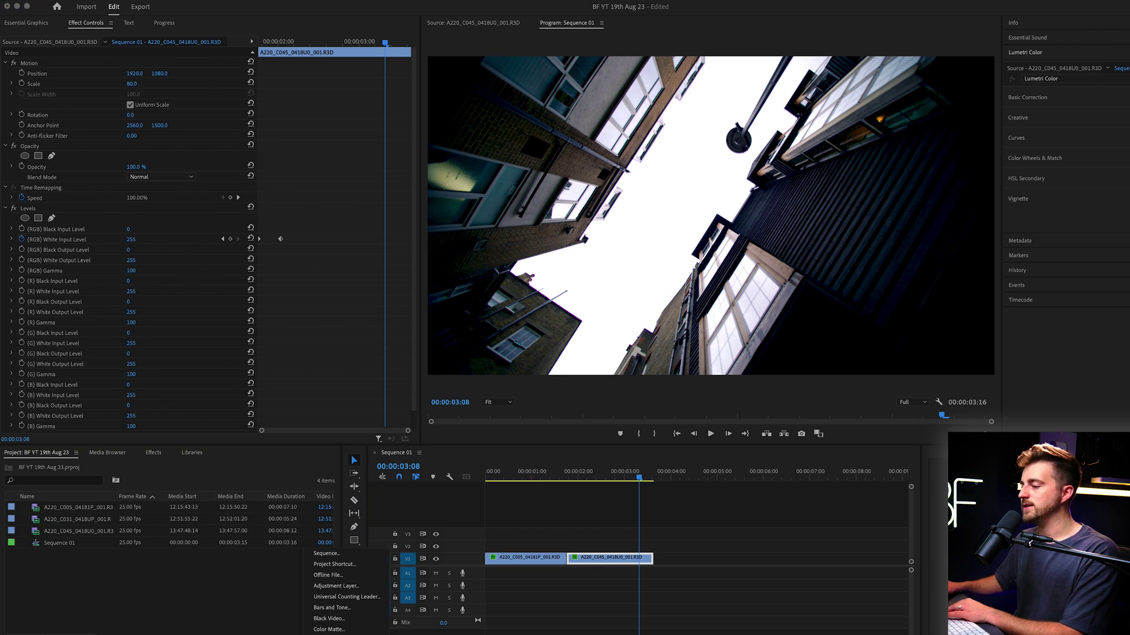
left_click(334, 588)
key("Return")
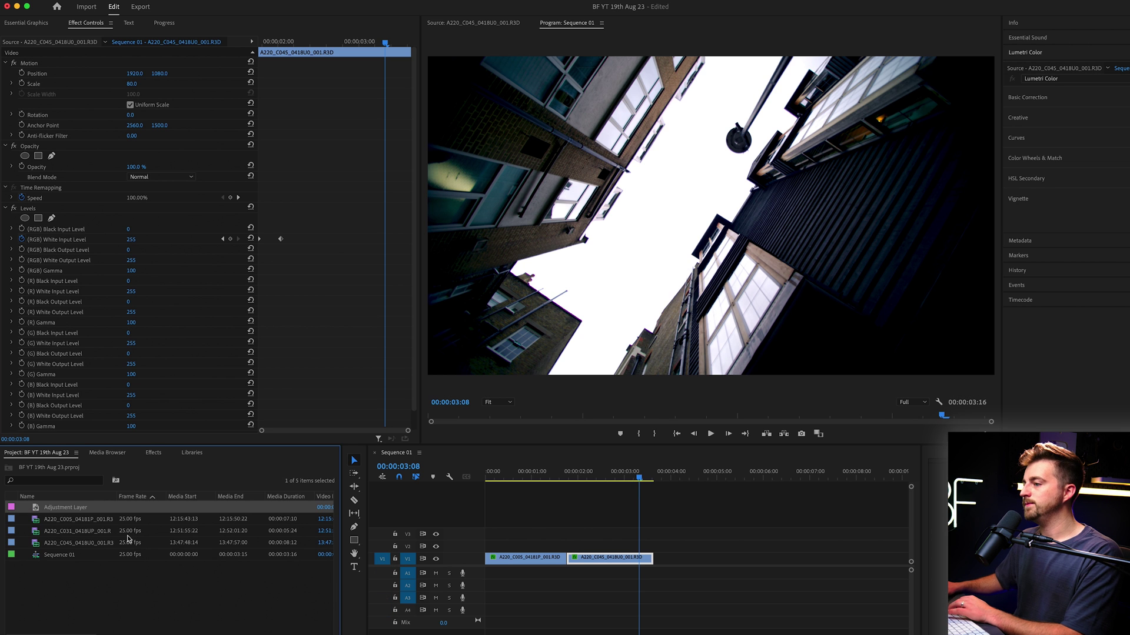
left_click_drag(75, 512, 494, 547)
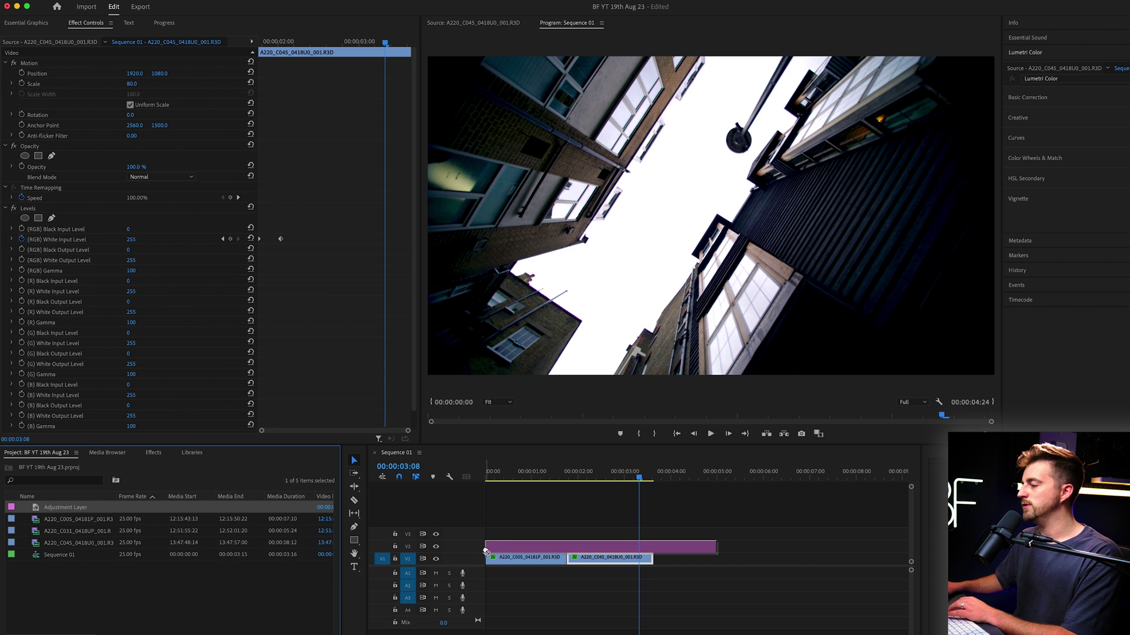
Apply the Levels effect to the adjustment layer and keyframe its (RGB) White Input Level at 74 at 00:00:03:08
left_click(153, 453)
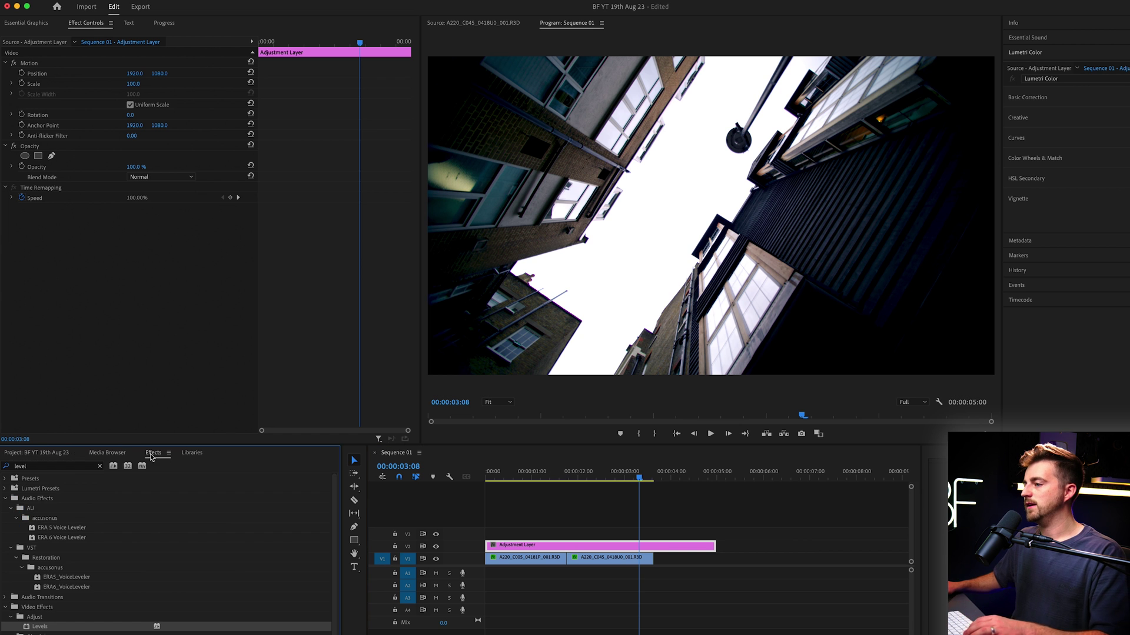
left_click_drag(63, 472, 310, 104)
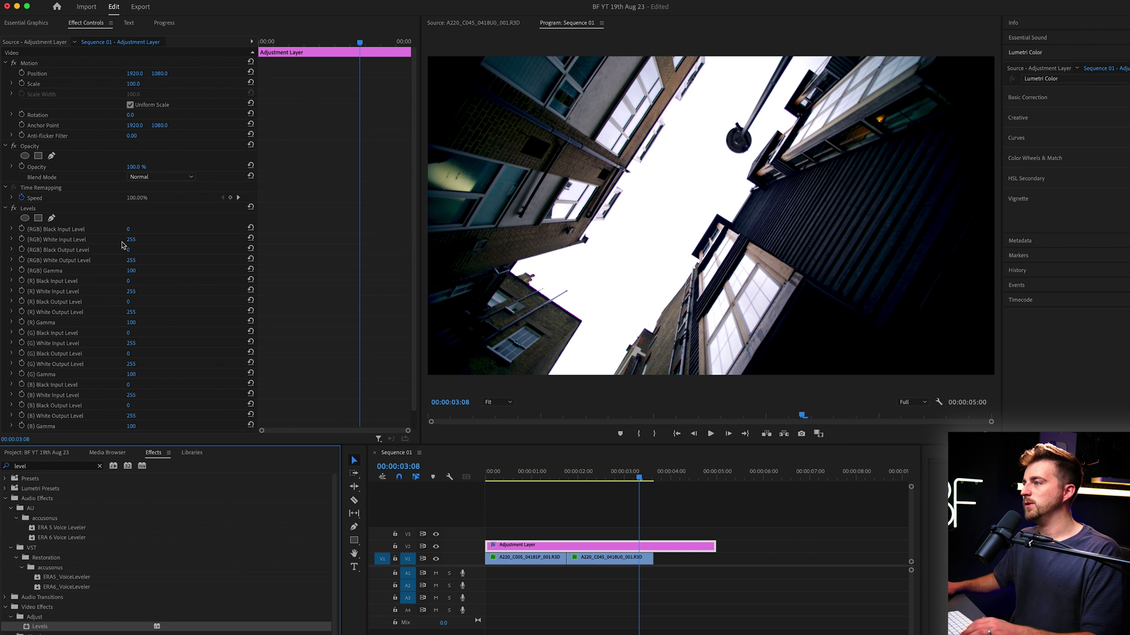
left_click_drag(133, 240, 140, 241)
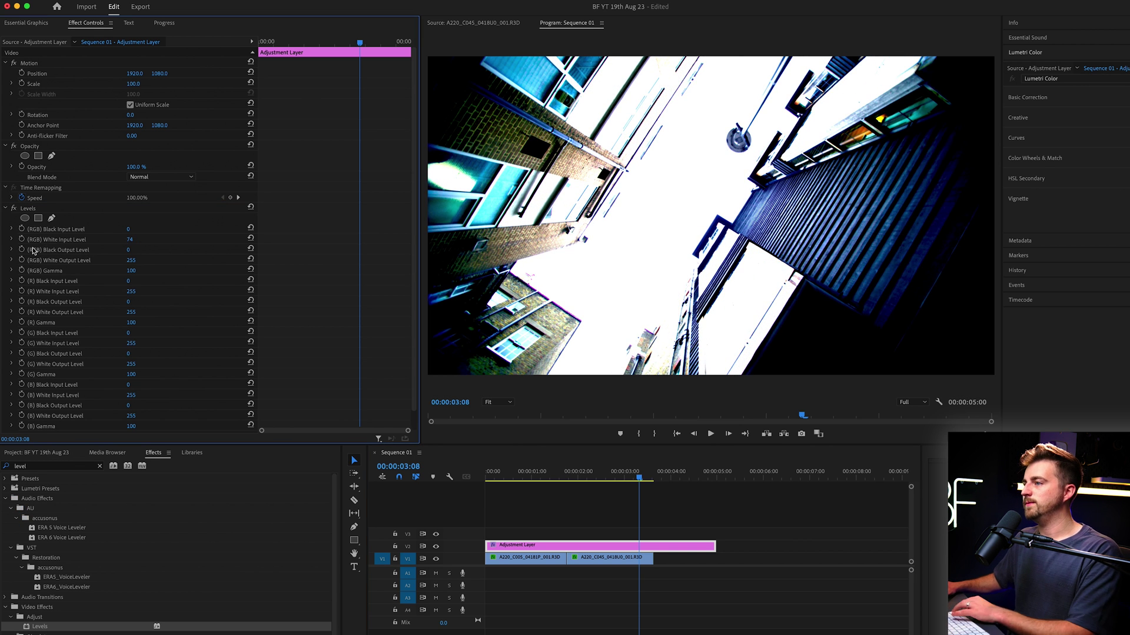
Add a keyframe with a higher (RGB) White Input Level on the adjustment layer at 00:00:03:05
key("Left")
key("Left")
key("Left")
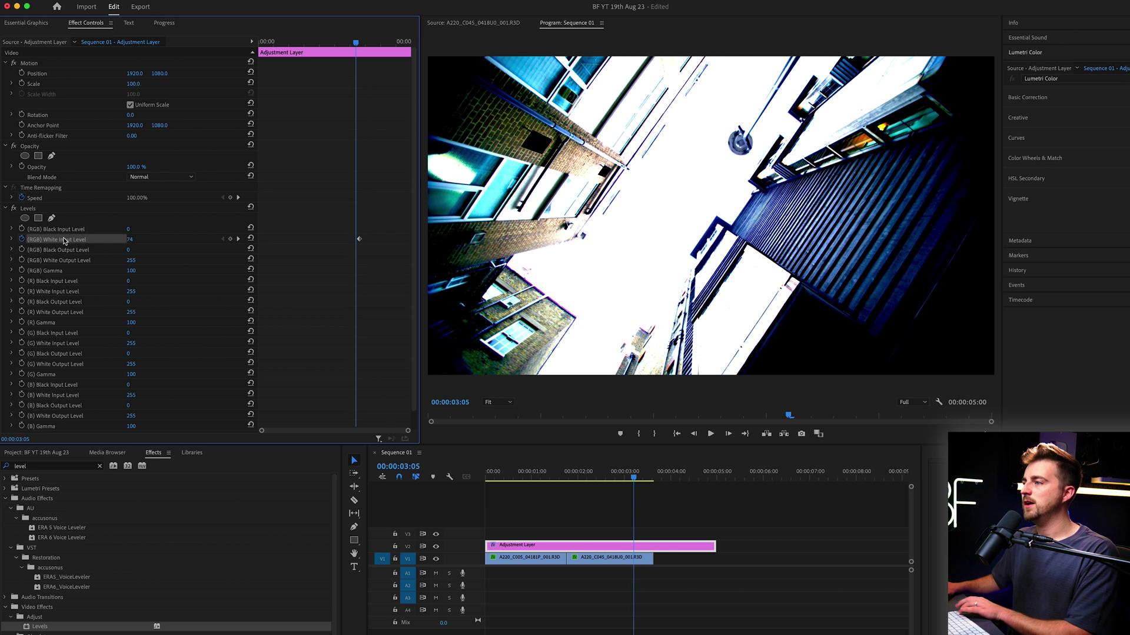
left_click_drag(130, 240, 148, 240)
Add an (RGB) White Input Level keyframe of 255 on the adjustment layer at 00:00:02:22
key("Left")
key("Left")
key("Left")
key("Left")
key("Left")
key("Left")
key("Left")
key("Left")
left_click(333, 289)
key("=")
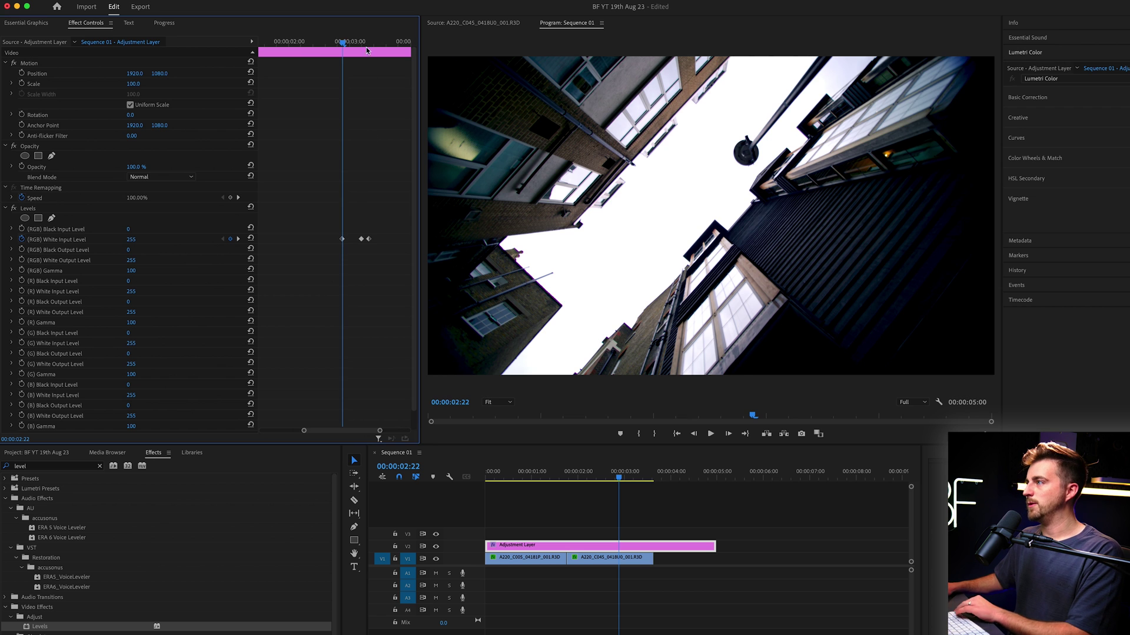
Add a keyframe with a higher (RGB) White Input Level on the adjustment layer at 00:00:03:14 and play back the flash
key("space")
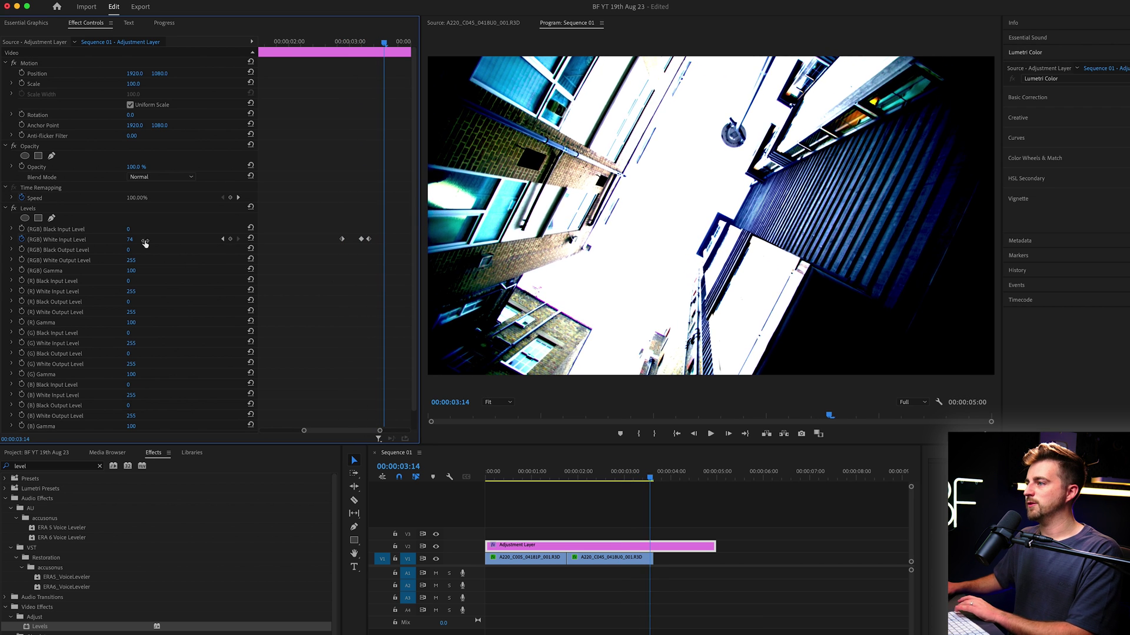
left_click_drag(145, 243, 154, 244)
key("space")
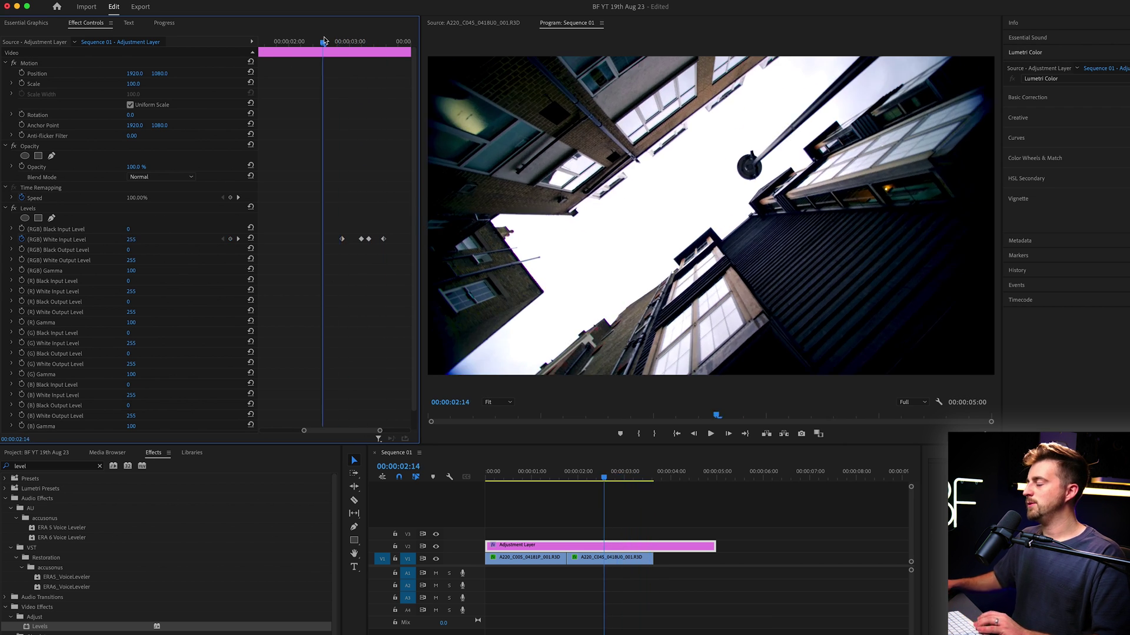
Split the adjustment layer at 00:00:03:08 and about one second earlier, and delete its opening section
left_click_drag(389, 42, 371, 45)
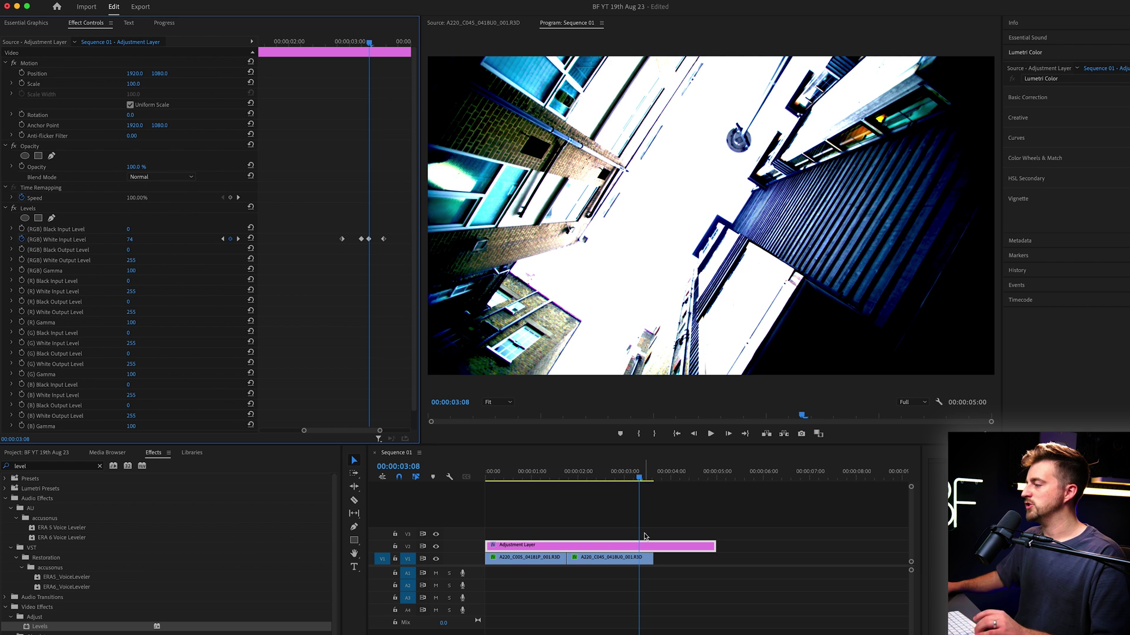
left_click(641, 551)
left_click(591, 548)
key("v")
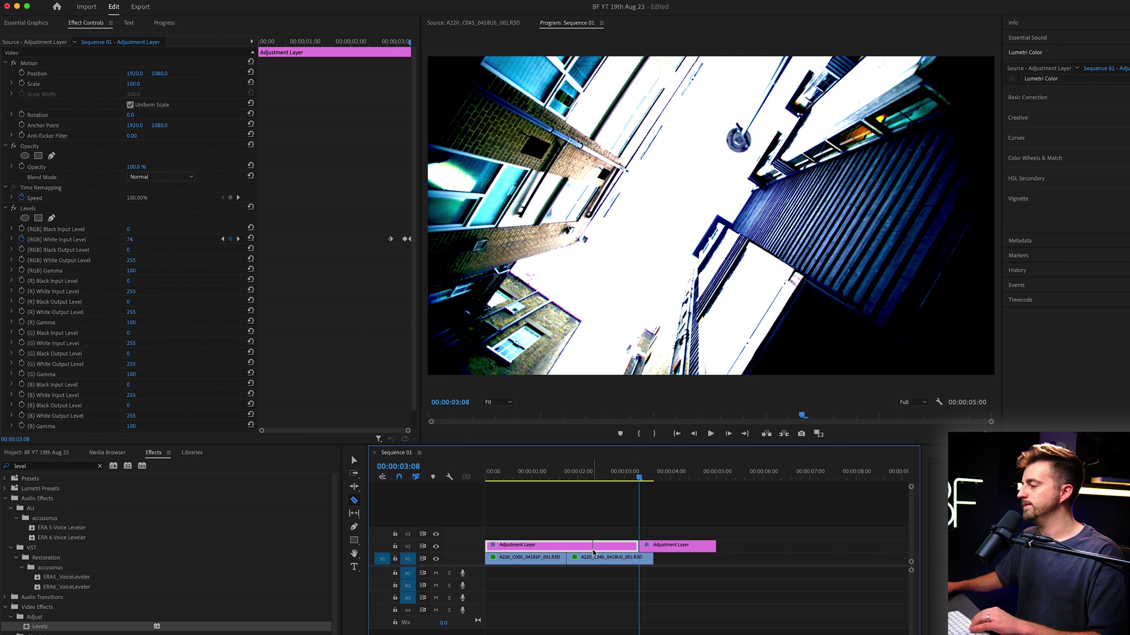
key("Delete")
Move the two remaining adjustment layer sections so their split aligns with the cut between the V1 clips, and play back the transition
left_click_drag(667, 534, 583, 545)
left_click_drag(575, 473, 538, 474)
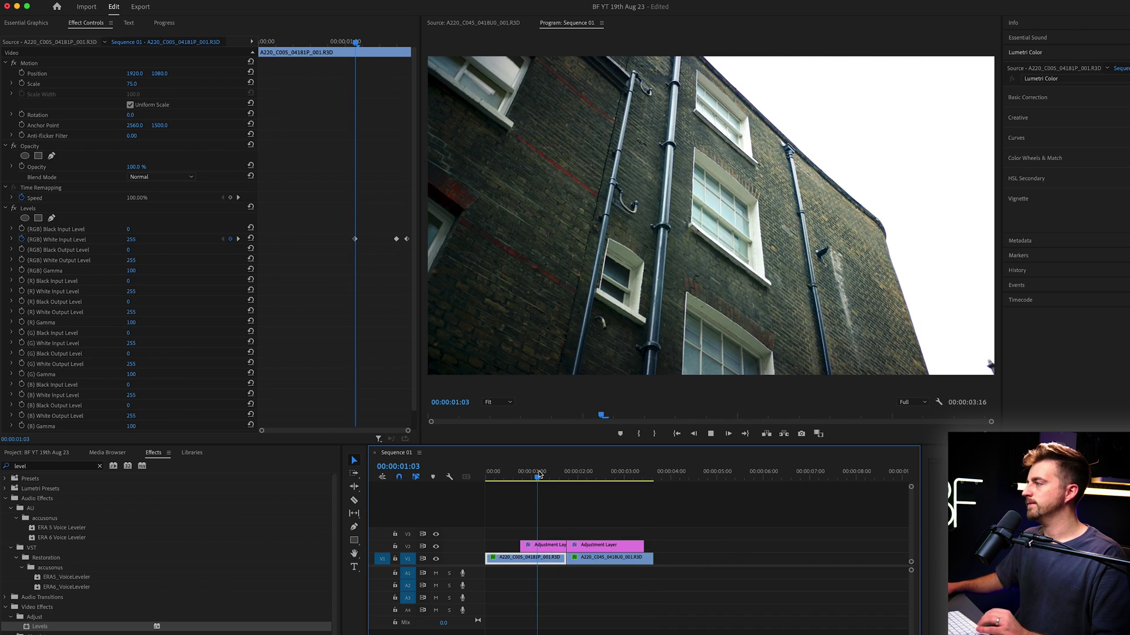
key("space")
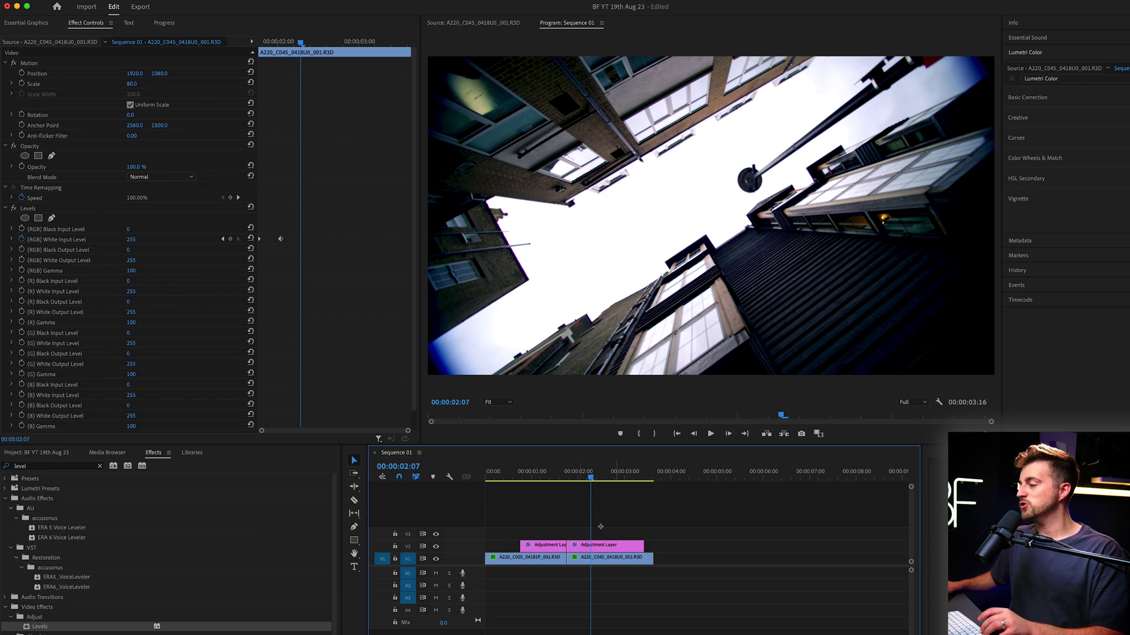
Copy both adjustment layer sections and paste the duplicates on V3 starting at 00:00:04:03
left_click_drag(600, 527, 553, 546)
left_click(676, 474)
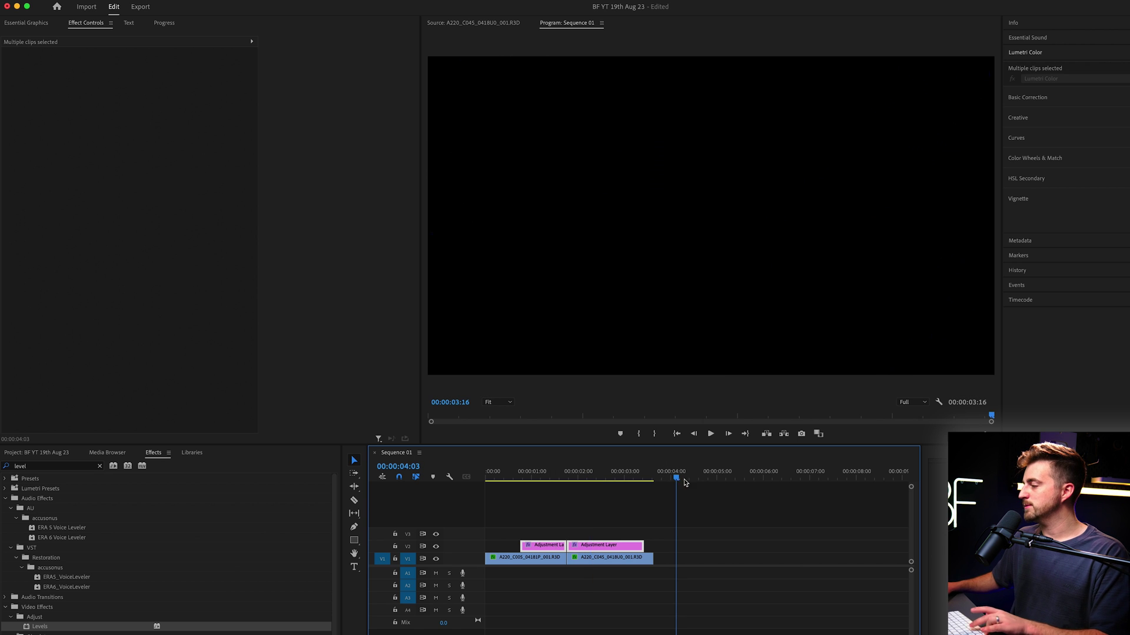
key("super+v")
left_click_drag(707, 543, 708, 543)
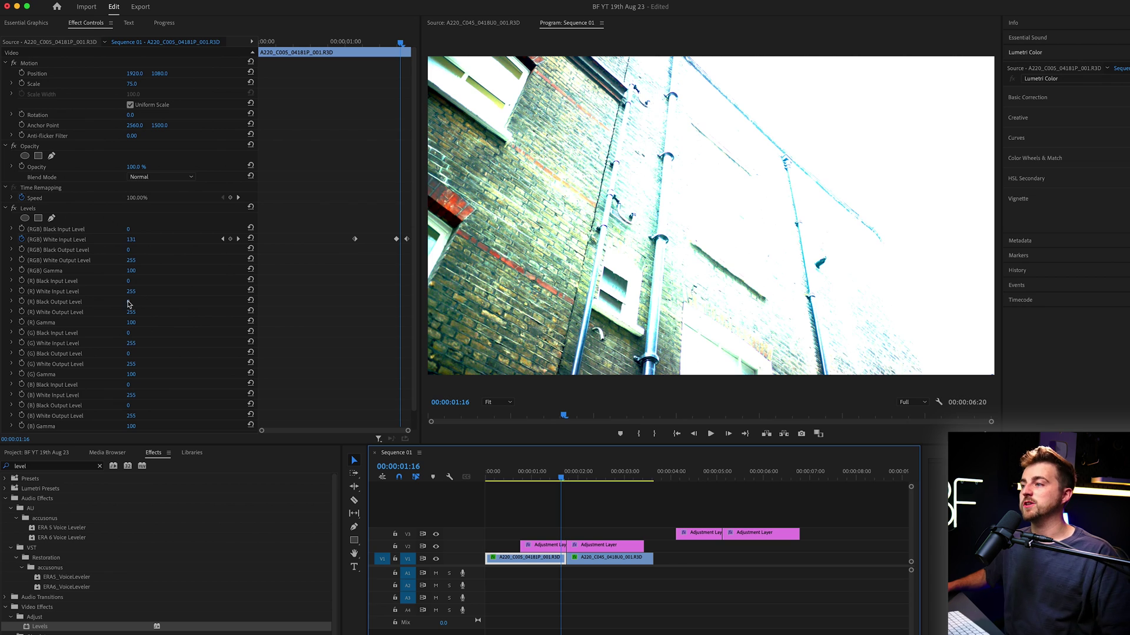
Try a (B) Gamma of 140 in the first clip's Levels effect at 00:00:01:16, and undo it
left_click_drag(128, 301, 138, 322)
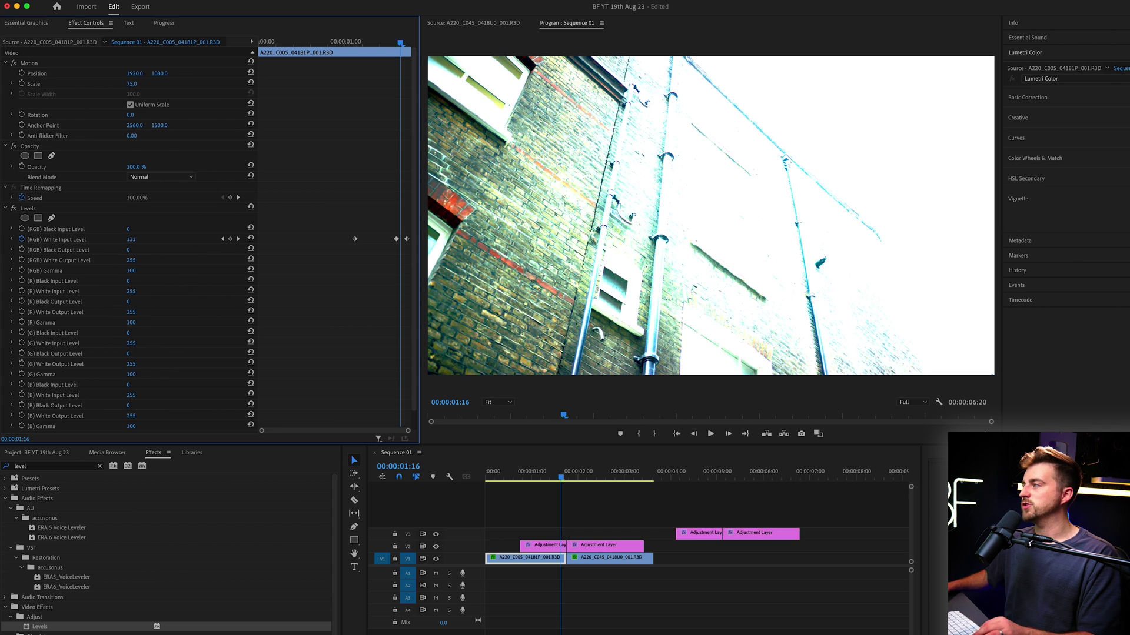
mouse_move(131, 374)
left_mouse_down()
mouse_move(141, 375)
mouse_move(112, 375)
mouse_move(131, 375)
left_mouse_up()
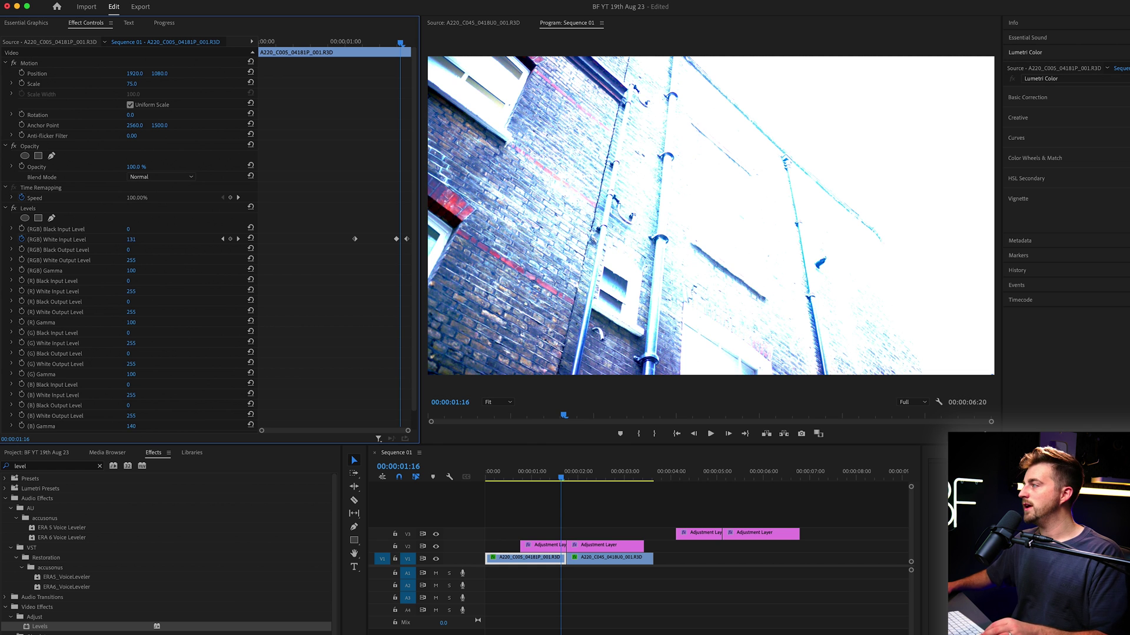
key("super+z")
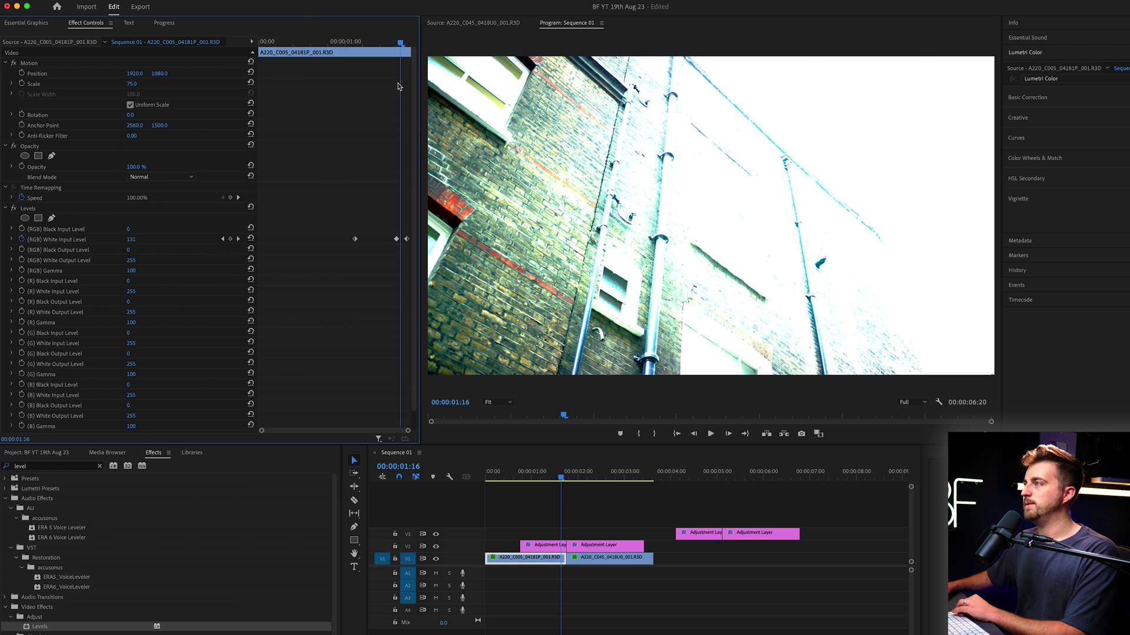
Keyframe the first clip's (B) Gamma at 487 at 00:00:01:18 and at 100 at 00:00:01:14, and play back the transition
left_click_drag(404, 44, 408, 44)
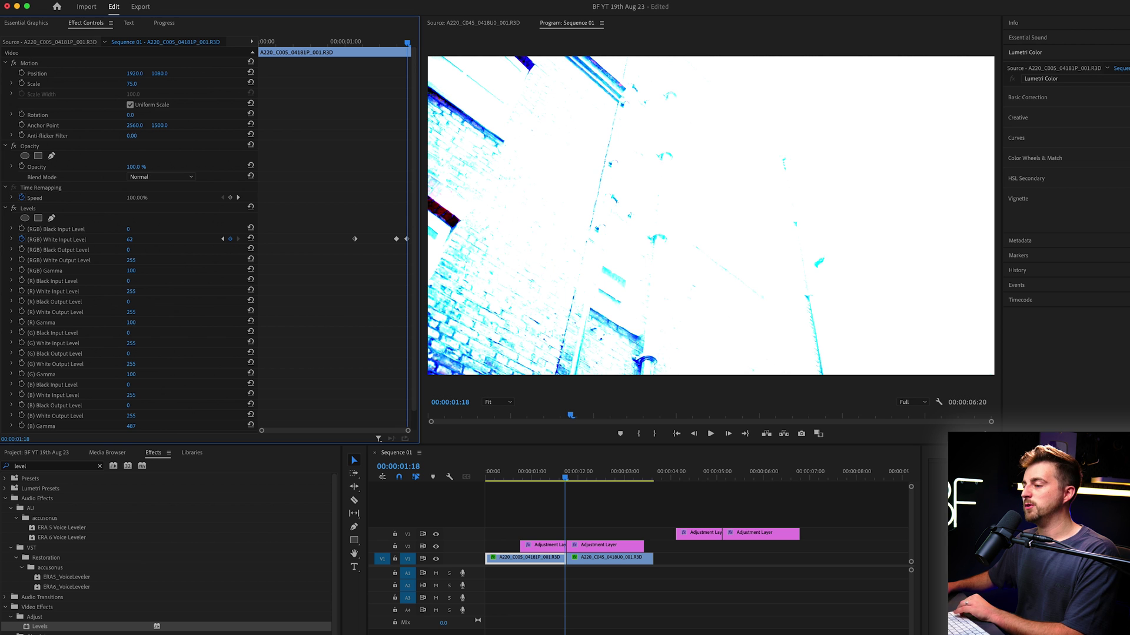
left_click(22, 427)
key("Left")
key("Left")
key("Left")
key("Left")
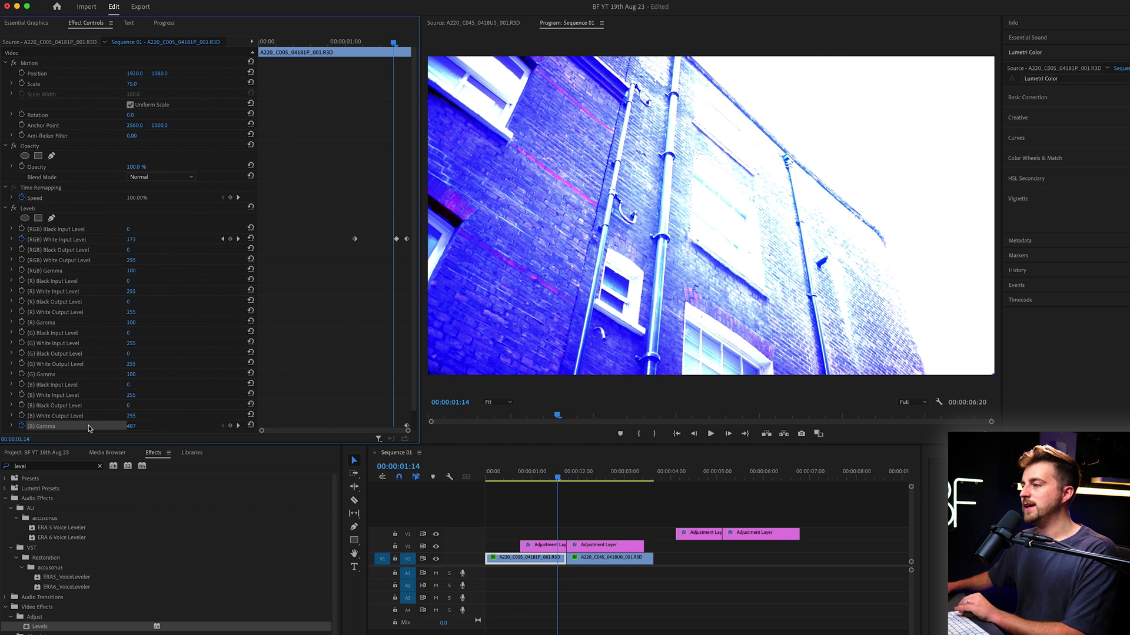
left_click(138, 425)
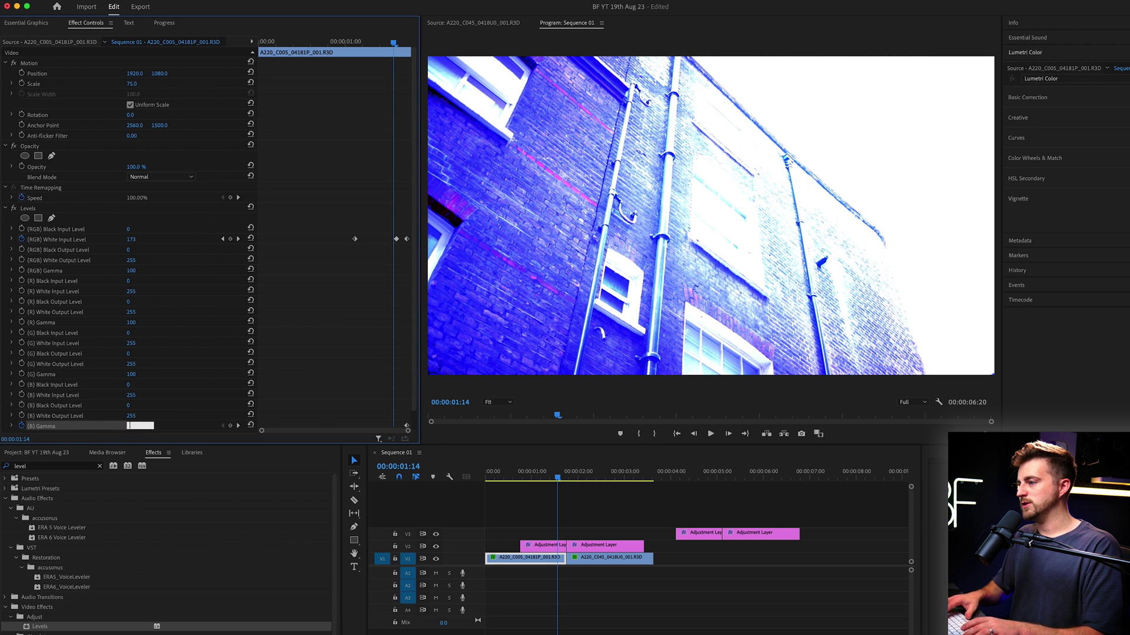
type("100")
key("Return")
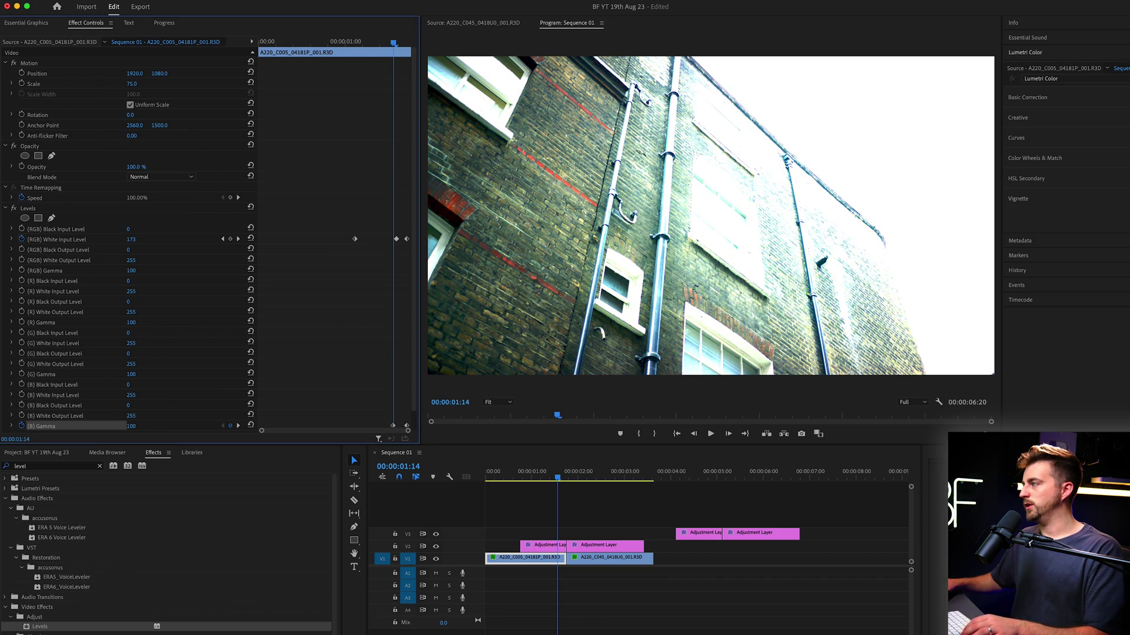
key("space")
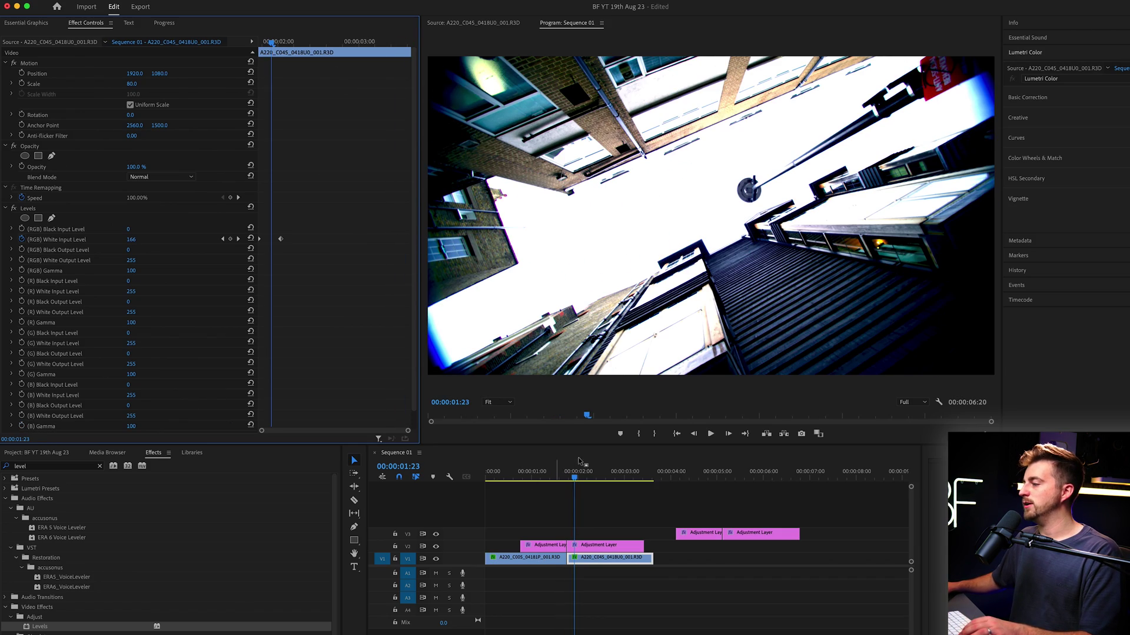